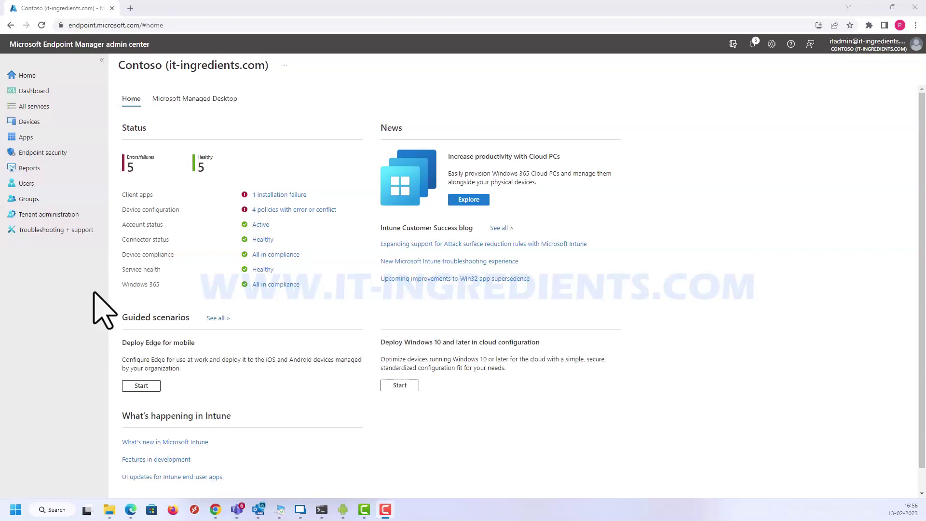
# Open Tenant administration to view the tenant status details.
pyautogui.click(61, 215)
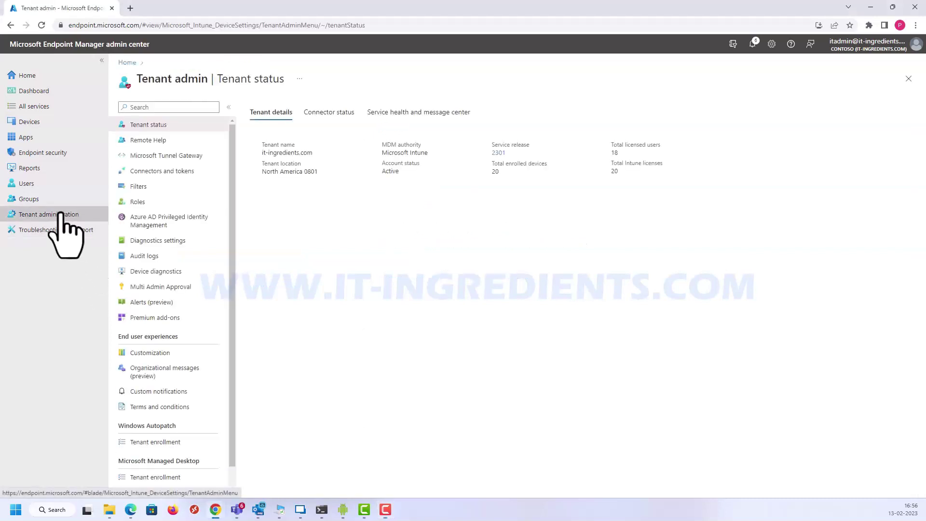
# Review the mstunnel server's health check in Microsoft Tunnel Gateway, noting the CPU cores warning.
pyautogui.click(176, 157)
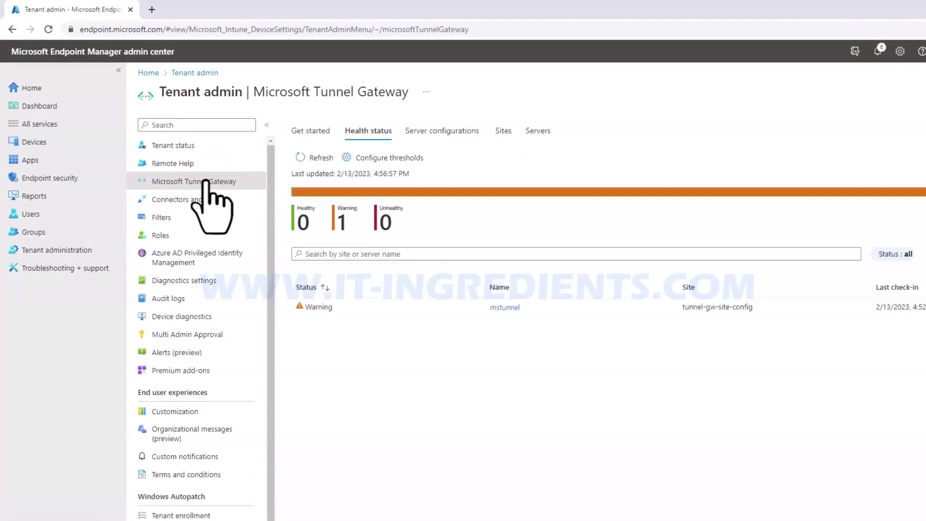
pyautogui.click(506, 308)
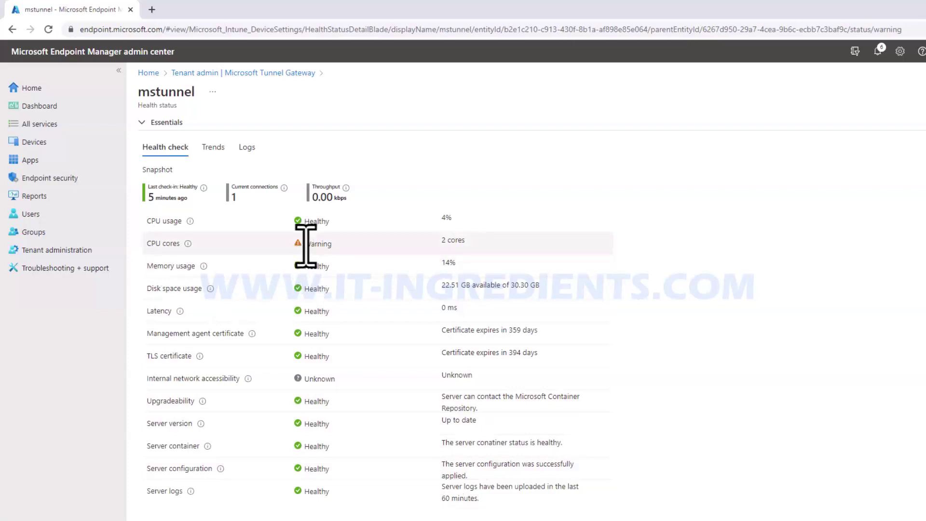
pyautogui.moveTo(462, 243); pyautogui.dragTo(434, 244)
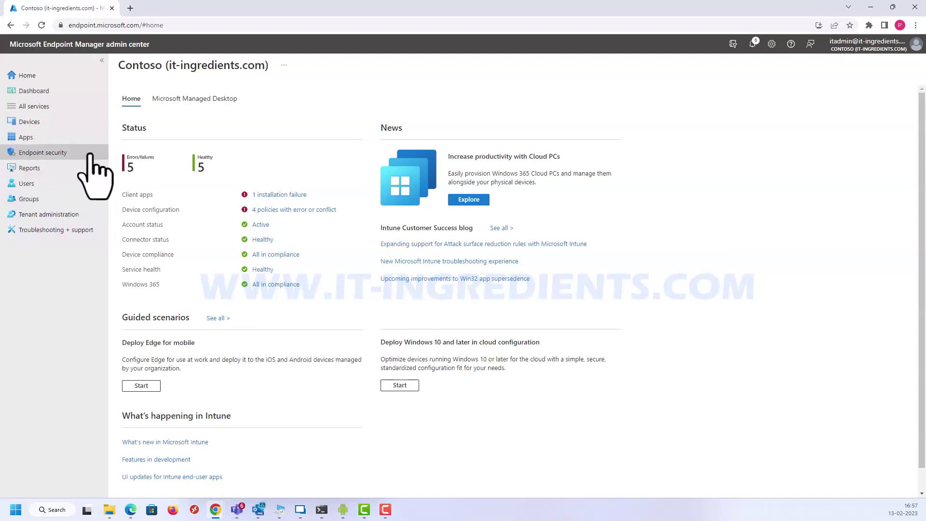
# Start a managed-apps app configuration policy named 'Defender for Endpoint'.
pyautogui.click(21, 137)
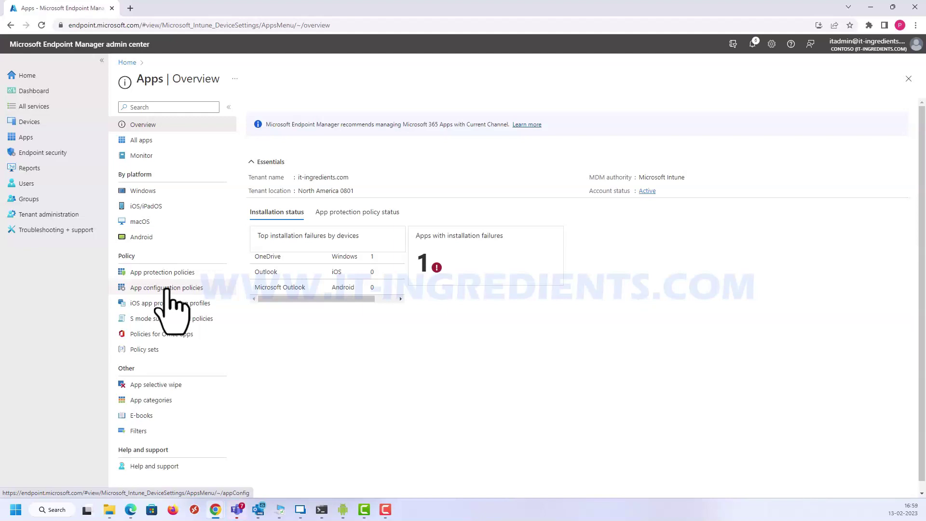
pyautogui.click(168, 289)
pyautogui.click(265, 107)
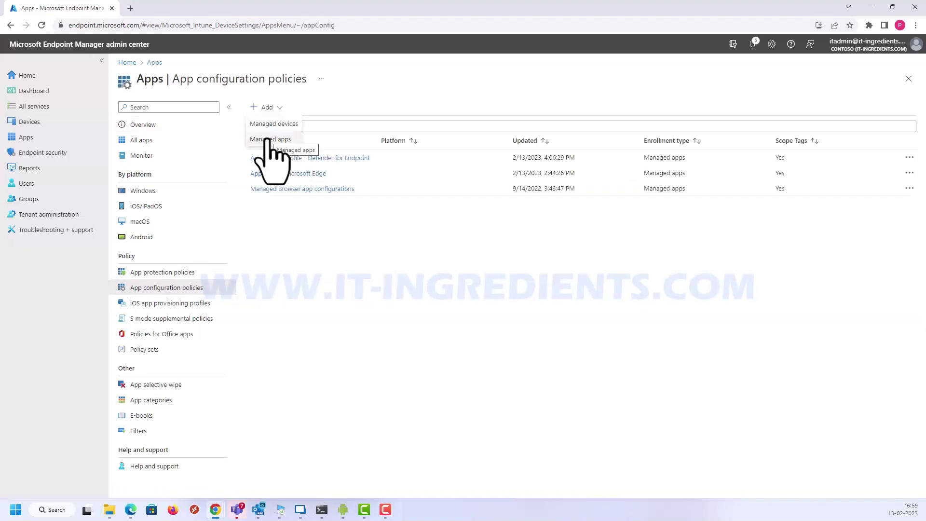
pyautogui.click(270, 139)
pyautogui.click(265, 137)
pyautogui.write('Defender fo')
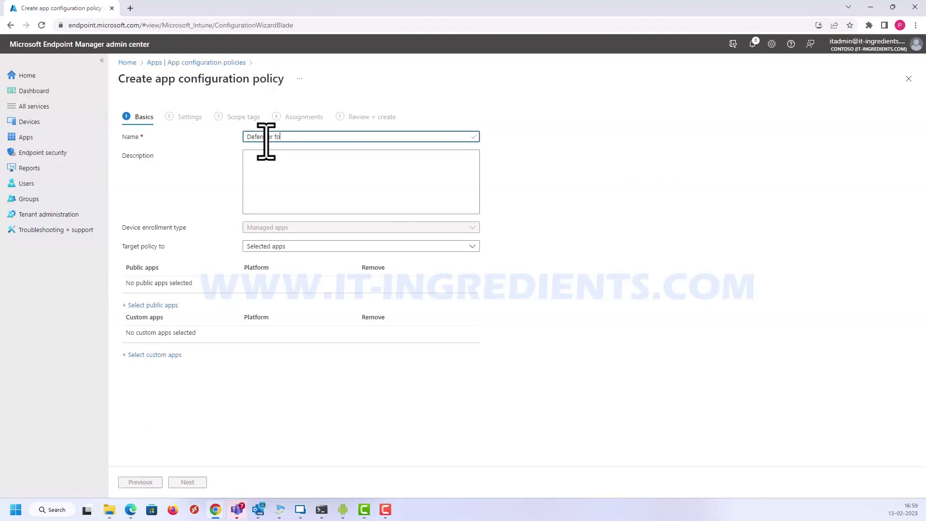
pyautogui.write('r Endpoint')
# Target the Android Microsoft Defender Endpoint app and continue to the settings page.
pyautogui.click(153, 305)
pyautogui.click(757, 100)
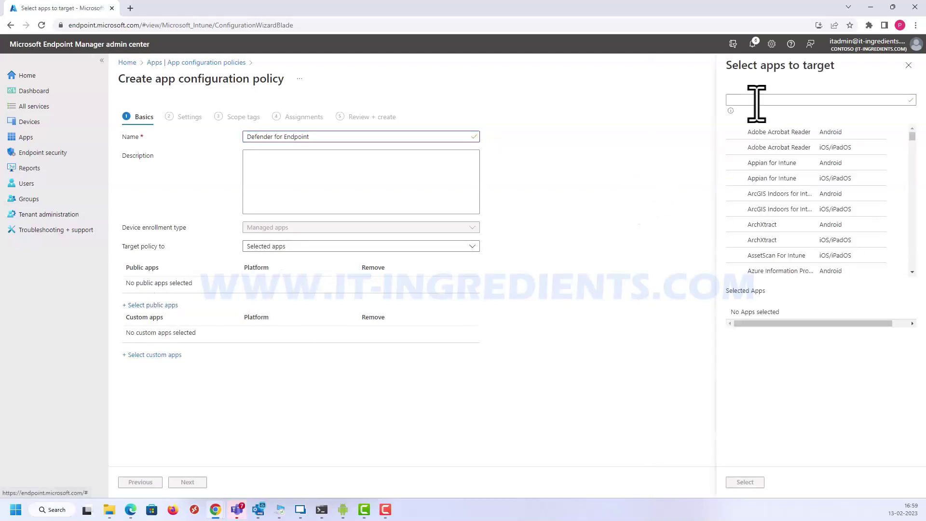
pyautogui.write('def')
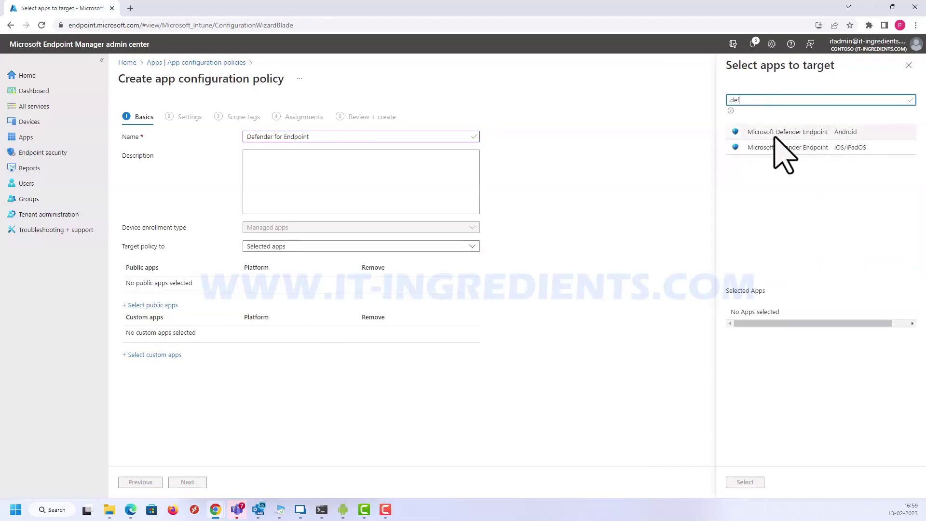
pyautogui.click(785, 132)
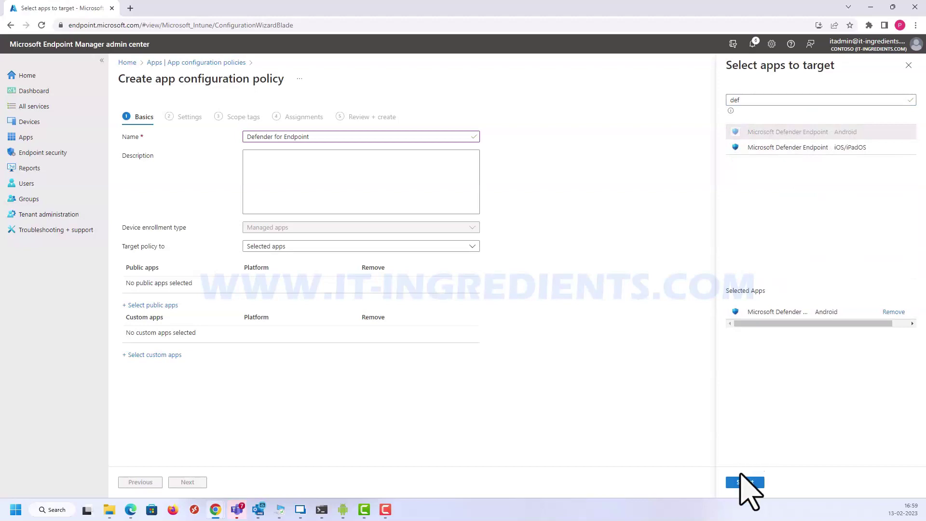
pyautogui.click(743, 483)
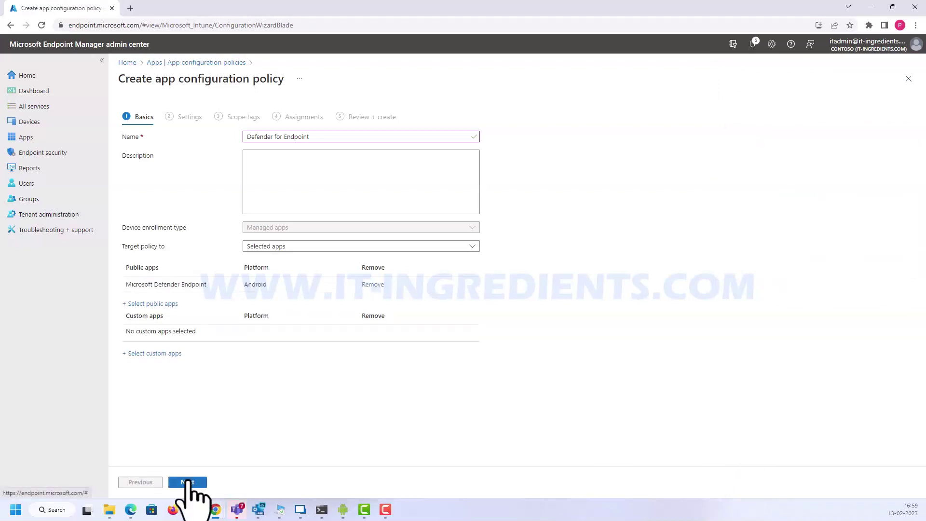
pyautogui.click(188, 482)
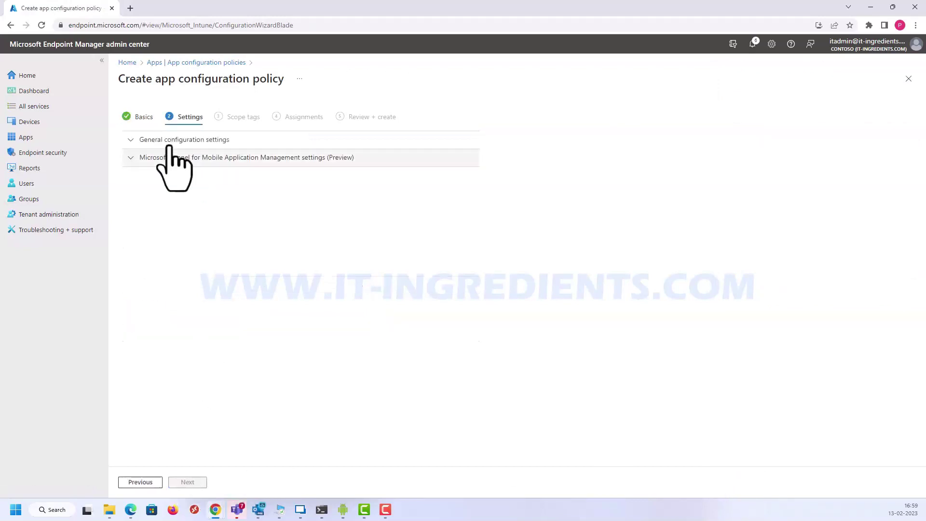
pyautogui.click(134, 141)
# Enable Microsoft Tunnel for MAM with connection 'Microsoft Tunnel Gateway' and site tunnel-gw-site-config.
pyautogui.click(135, 199)
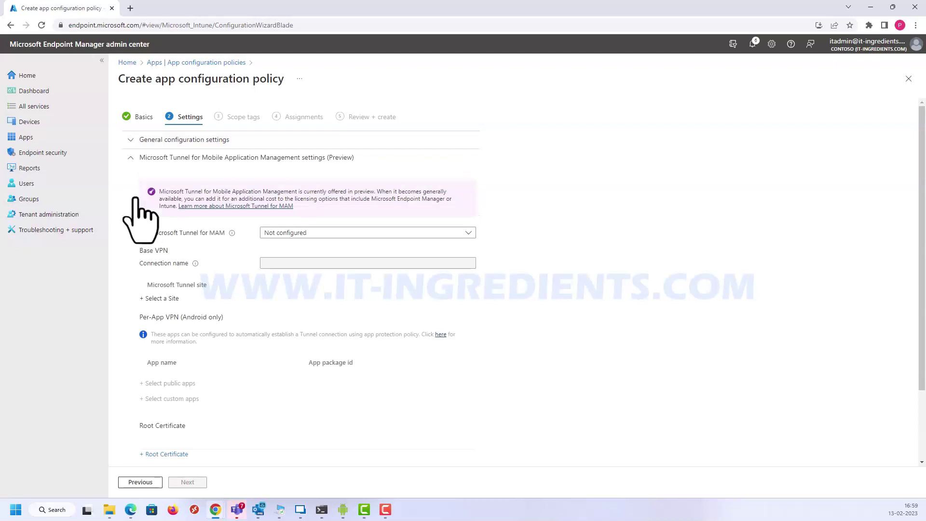
pyautogui.click(302, 233)
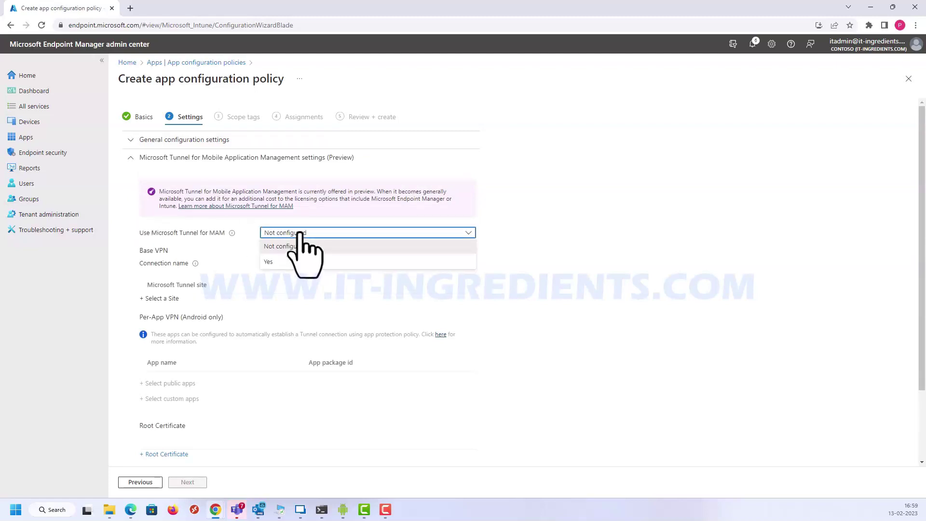
pyautogui.click(269, 261)
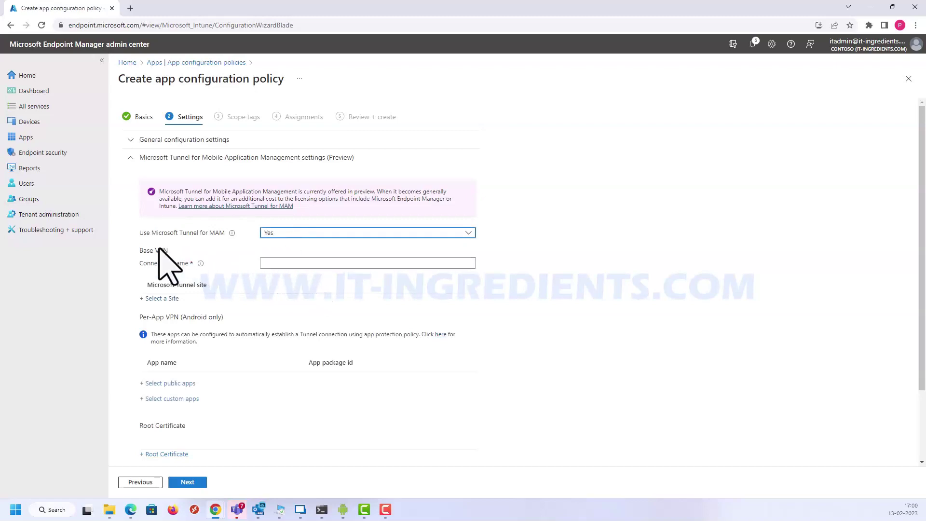
pyautogui.click(289, 263)
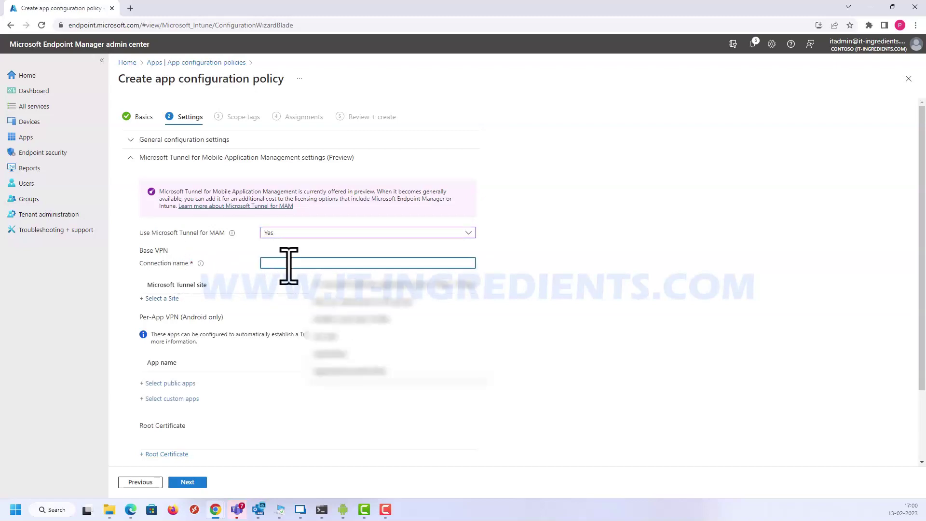
pyautogui.write('Microsoft Tu')
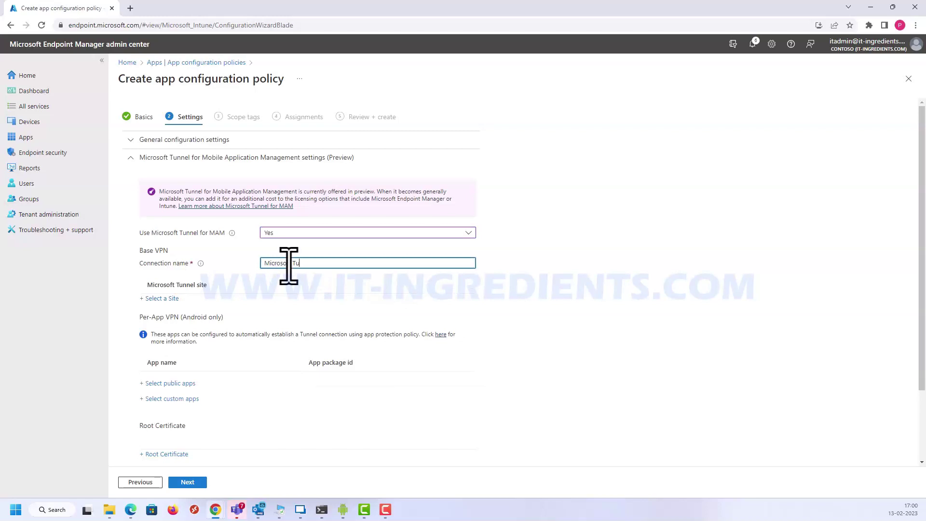
pyautogui.write('nnel Gateway')
pyautogui.click(164, 299)
pyautogui.click(818, 119)
pyautogui.click(806, 482)
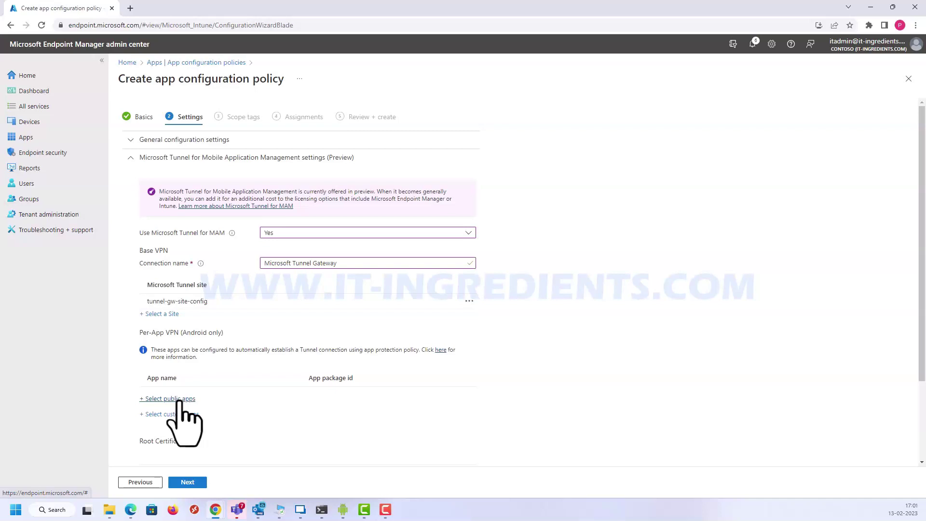
# Add Microsoft Edge as the per-app VPN app and continue to Scope tags.
pyautogui.click(179, 400)
pyautogui.click(803, 100)
pyautogui.write('e')
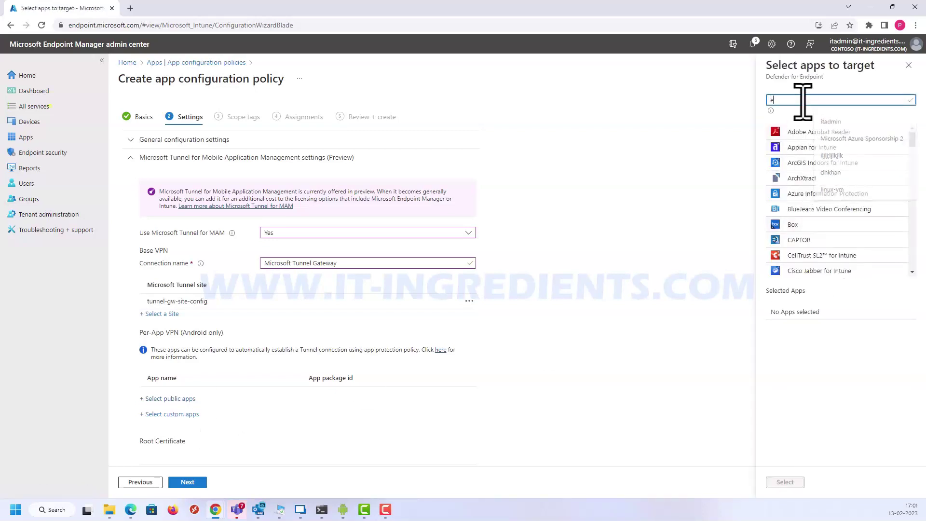
pyautogui.write('dg')
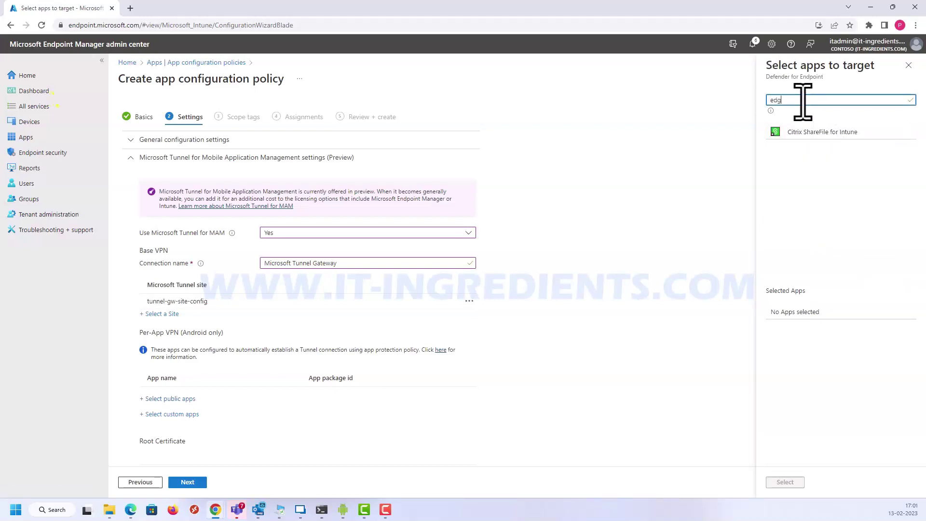
pyautogui.click(798, 132)
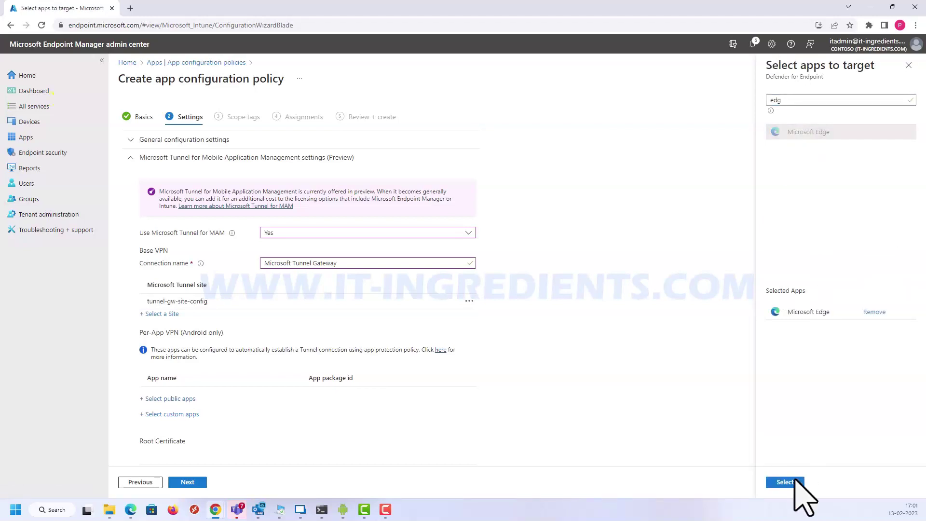
pyautogui.click(785, 482)
pyautogui.click(193, 482)
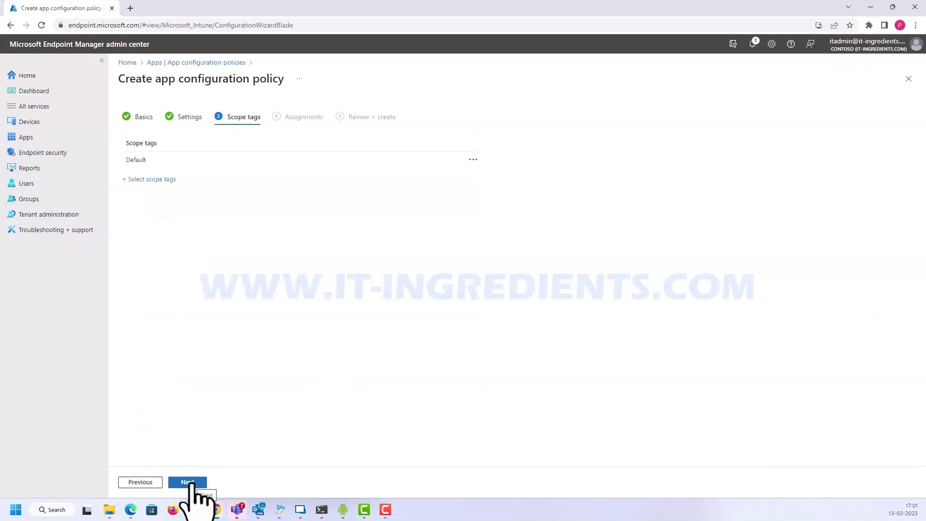
# Include the mam-users group and create the Defender for Endpoint configuration policy.
pyautogui.click(192, 484)
pyautogui.click(144, 151)
pyautogui.click(690, 100)
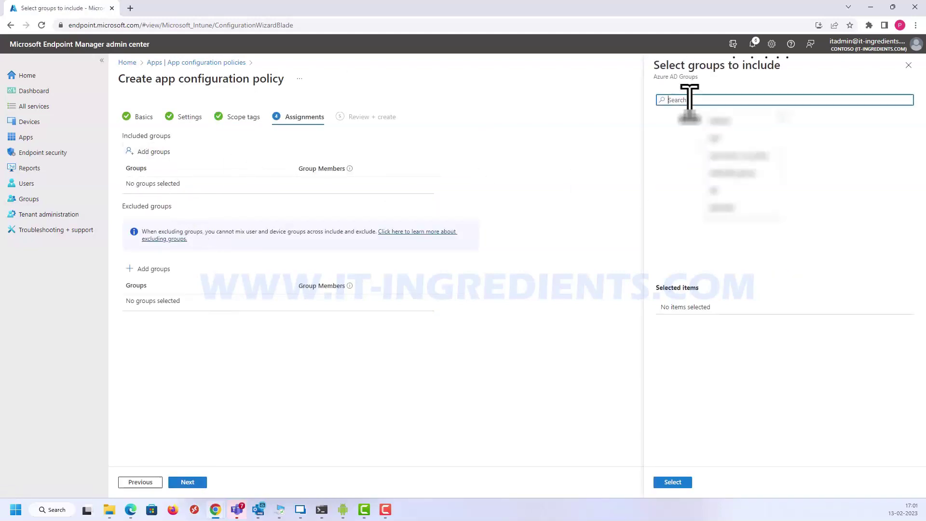
pyautogui.write('mam')
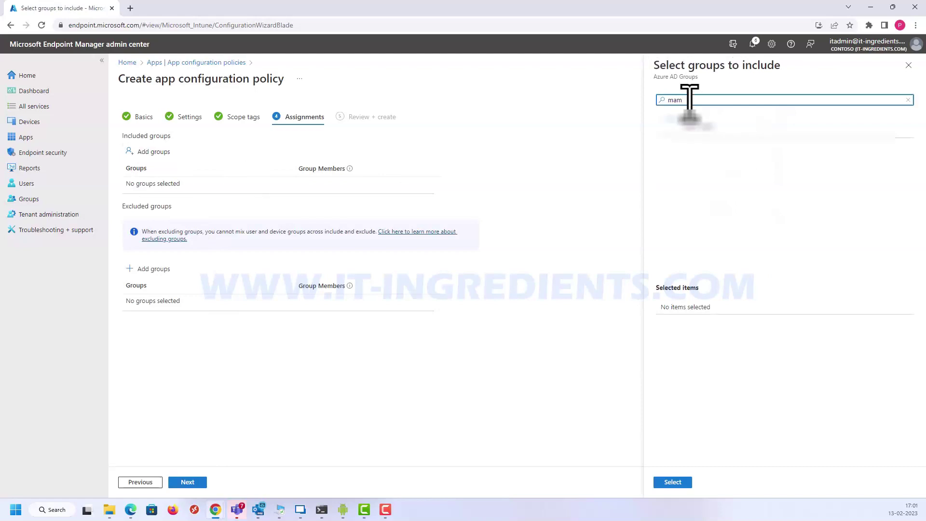
pyautogui.click(702, 129)
pyautogui.click(670, 481)
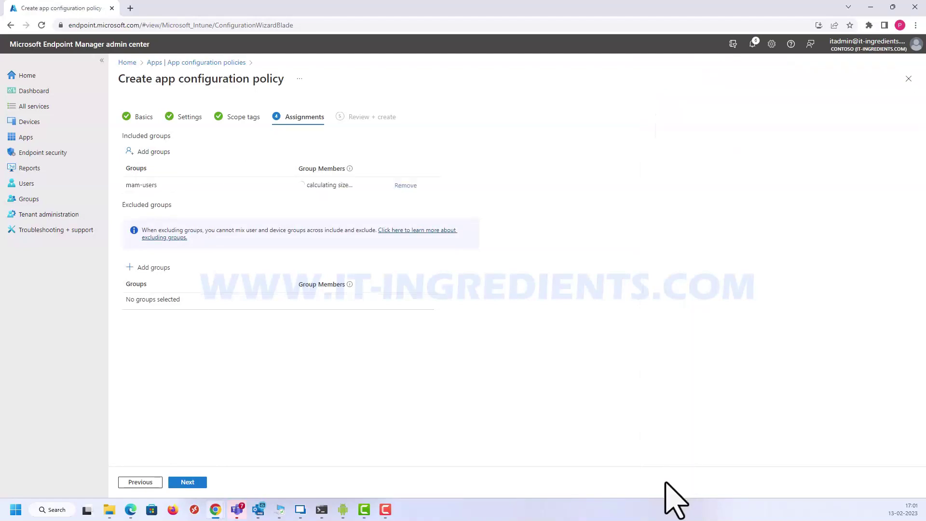
pyautogui.click(188, 482)
pyautogui.click(187, 482)
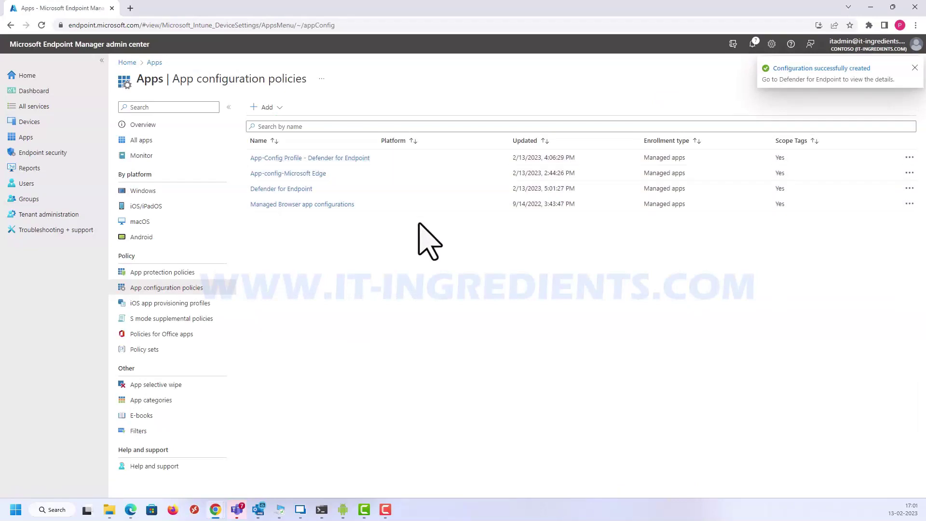
pyautogui.click(279, 107)
# Create a managed-apps policy named 'Edge Policy' targeting Microsoft Edge for Android, then continue to settings.
pyautogui.click(270, 139)
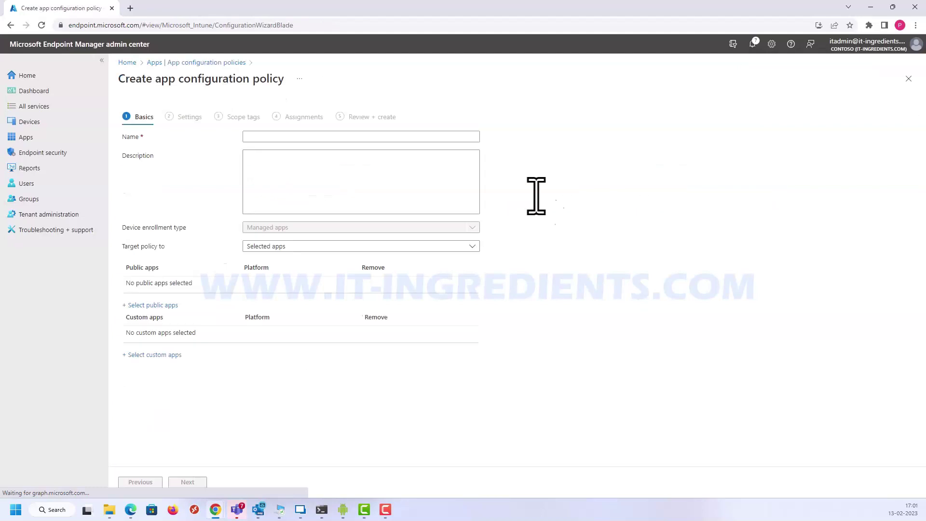
pyautogui.click(331, 138)
pyautogui.write('Edge Polic')
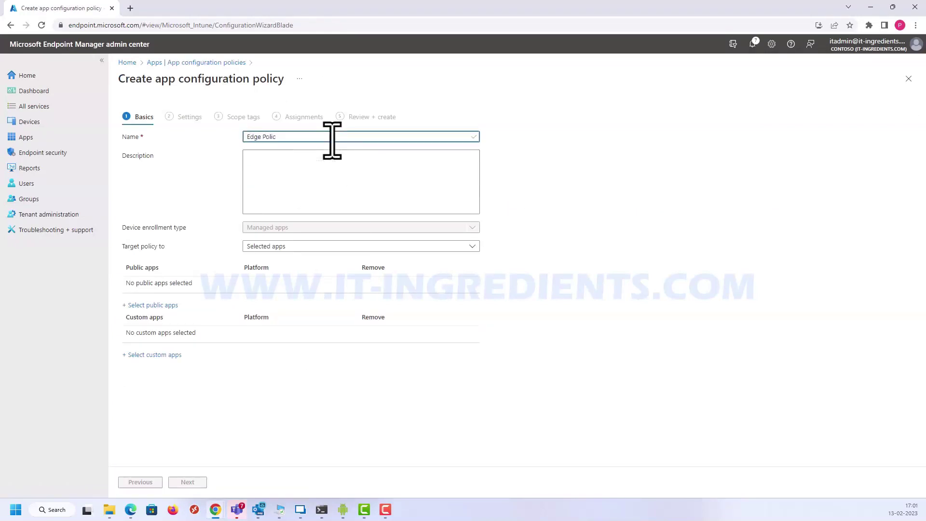
pyautogui.write('ty')
pyautogui.click(166, 306)
pyautogui.click(757, 99)
pyautogui.write('edg')
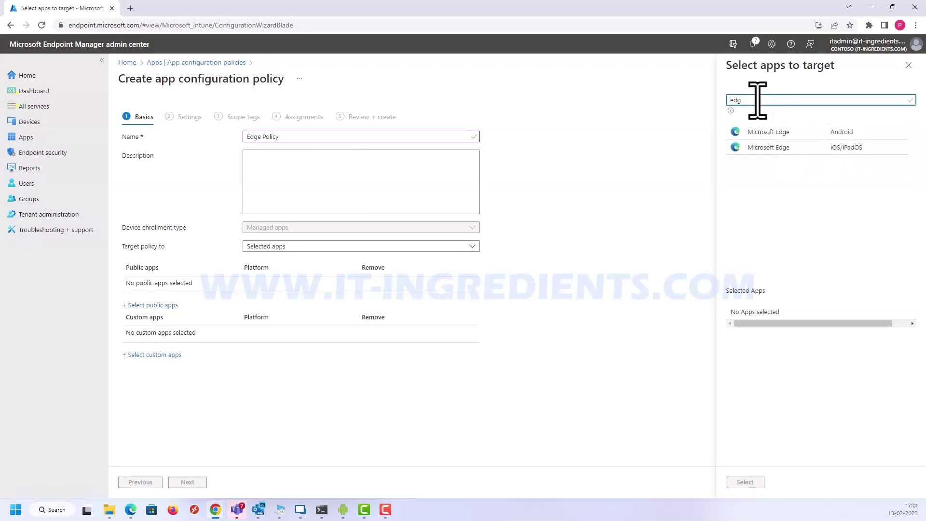
pyautogui.click(779, 133)
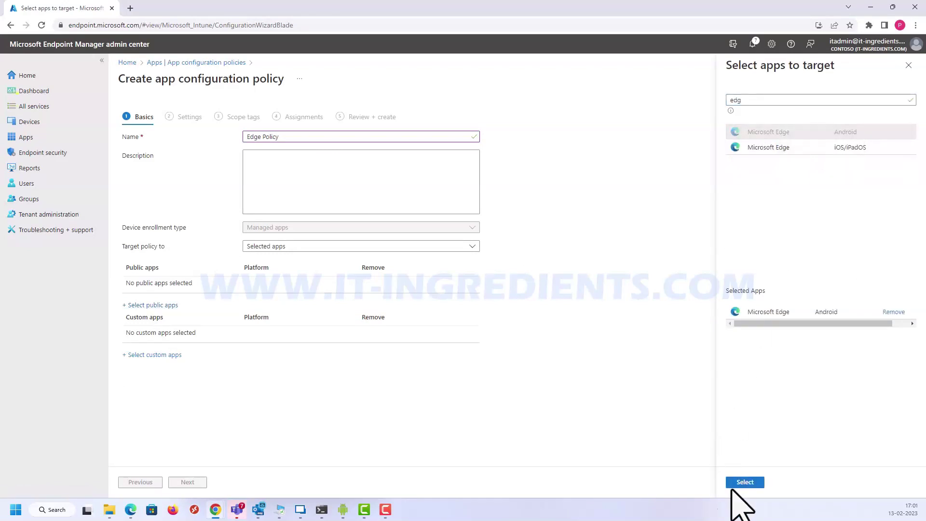
pyautogui.click(743, 483)
pyautogui.click(188, 483)
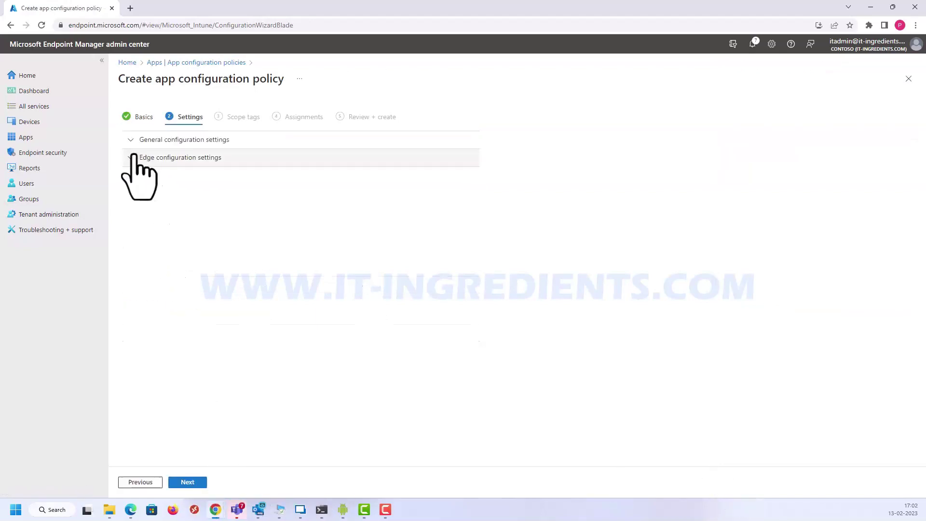
# Add setting com.microsoft.intune.mam.managedbrowser.TunnelAvailable.IntuneMAMOnly with value 'Ture' and continue past Scope tags.
pyautogui.click(131, 140)
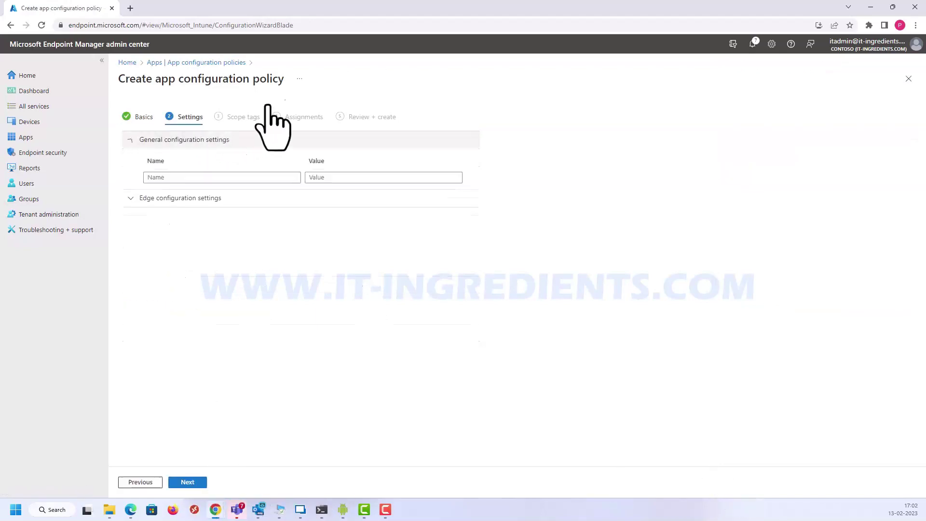
pyautogui.click(202, 177)
pyautogui.write('com.microsoft.intune.mam.managedbrowser.TunnelAvailable.IntuneMAMOnly')
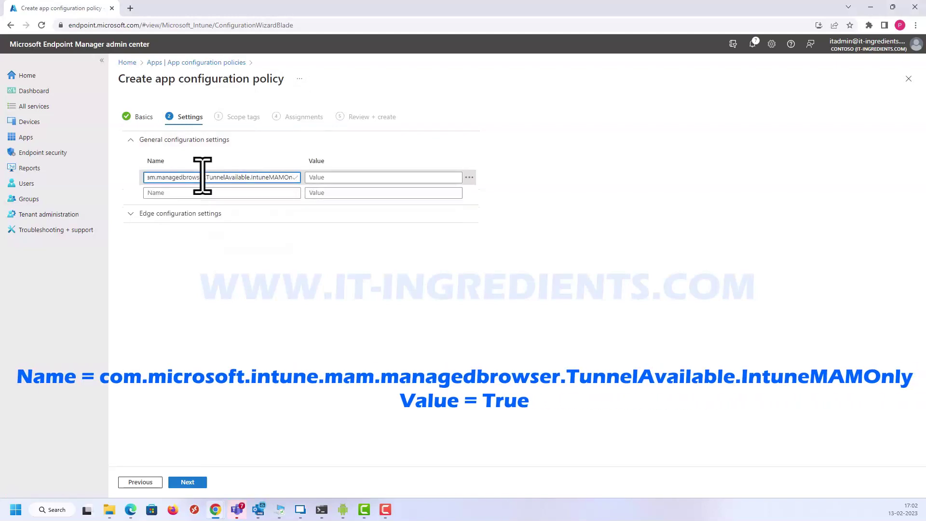
pyautogui.click(342, 179)
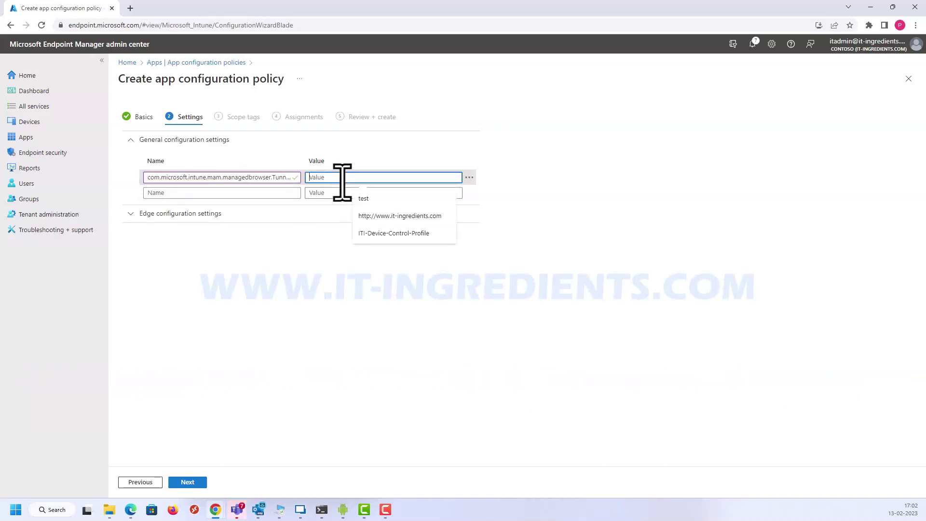
pyautogui.write('Ture')
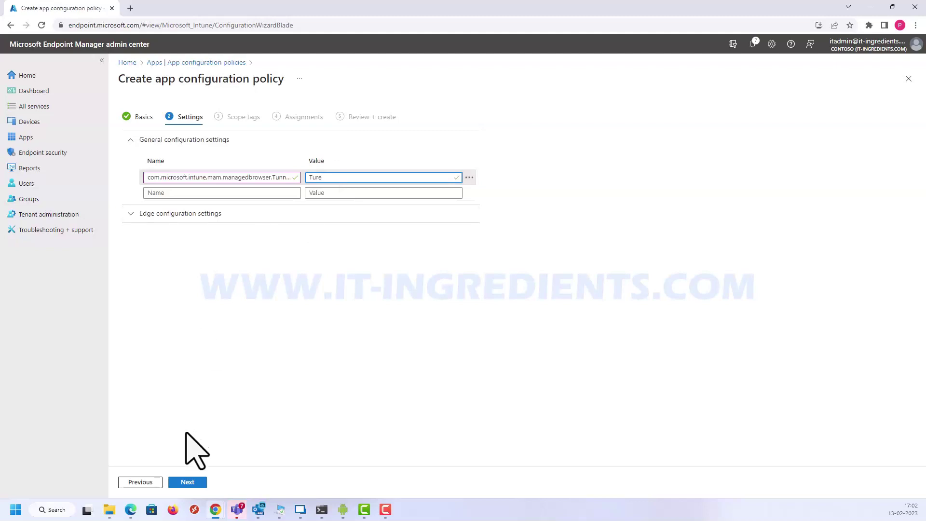
pyautogui.click(186, 483)
pyautogui.click(186, 482)
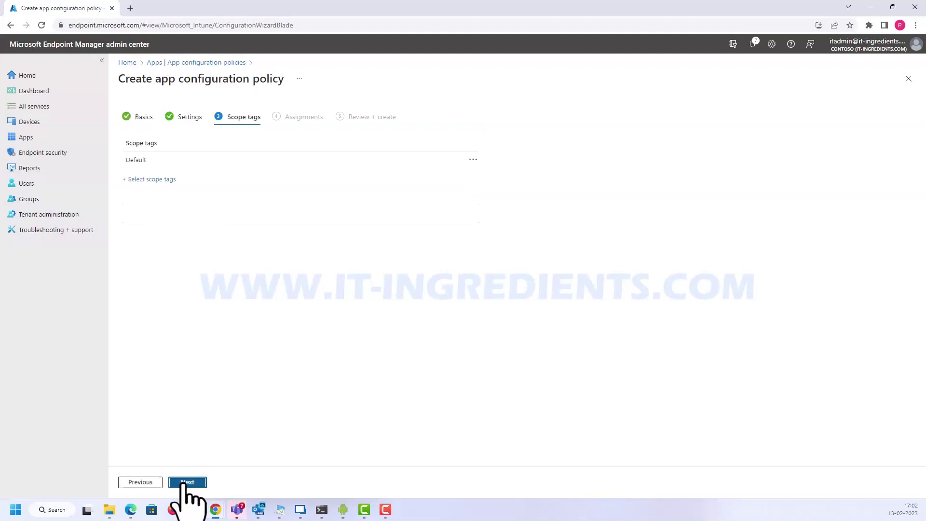
# Include the mam-users group in Edge Policy's assignments and create the policy.
pyautogui.click(154, 153)
pyautogui.write('mam')
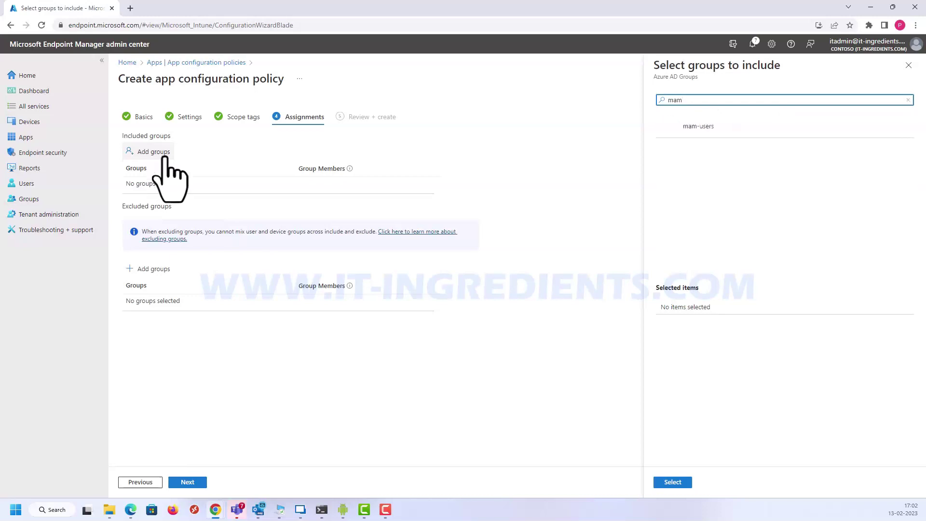
pyautogui.click(708, 127)
pyautogui.click(672, 483)
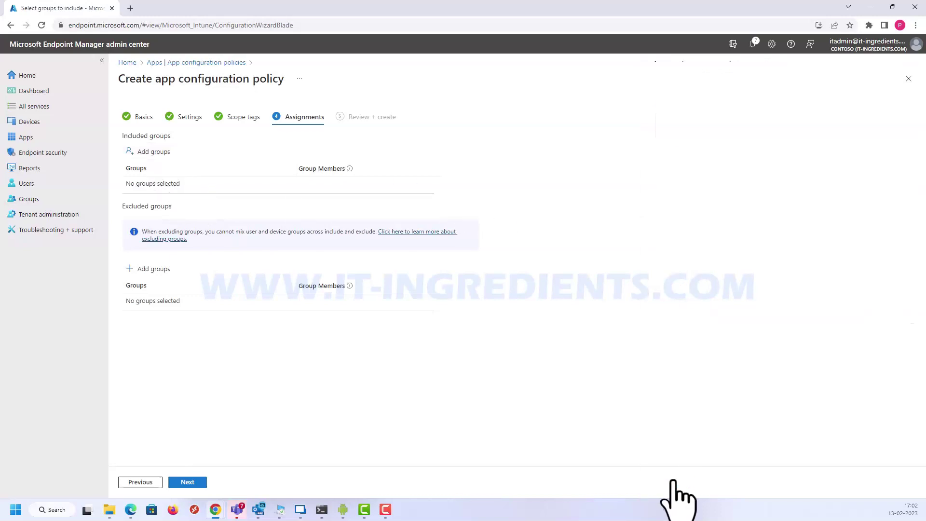
pyautogui.click(188, 482)
pyautogui.click(188, 482)
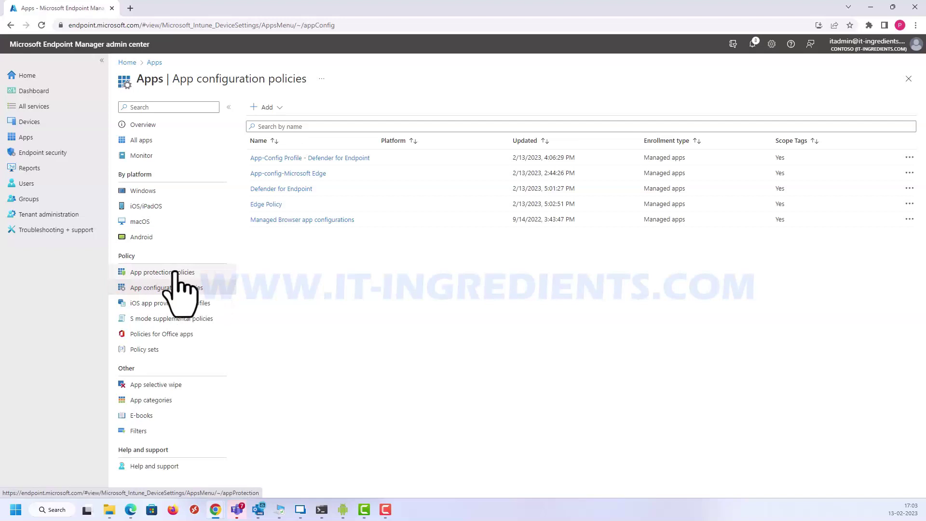
# Start an Android app protection policy named 'Tunnel App Protection Po' and continue to Apps.
pyautogui.click(176, 272)
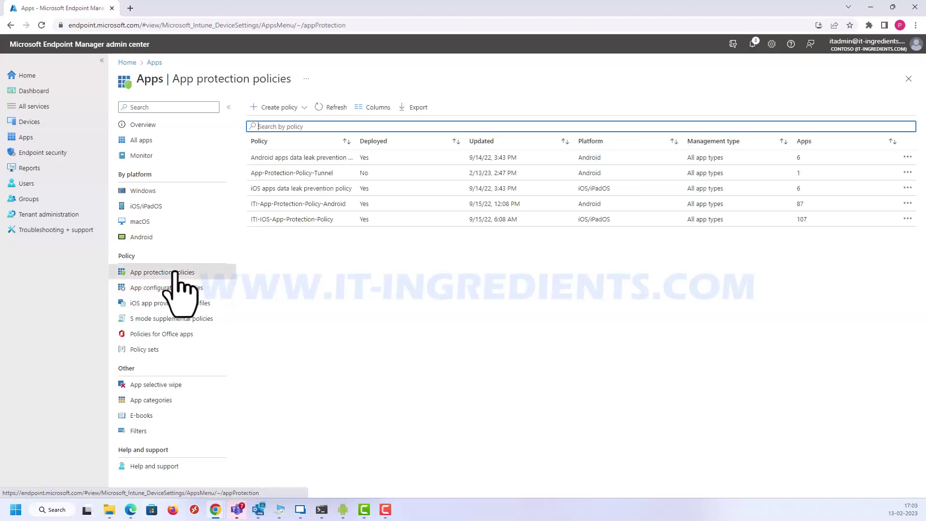
pyautogui.click(279, 107)
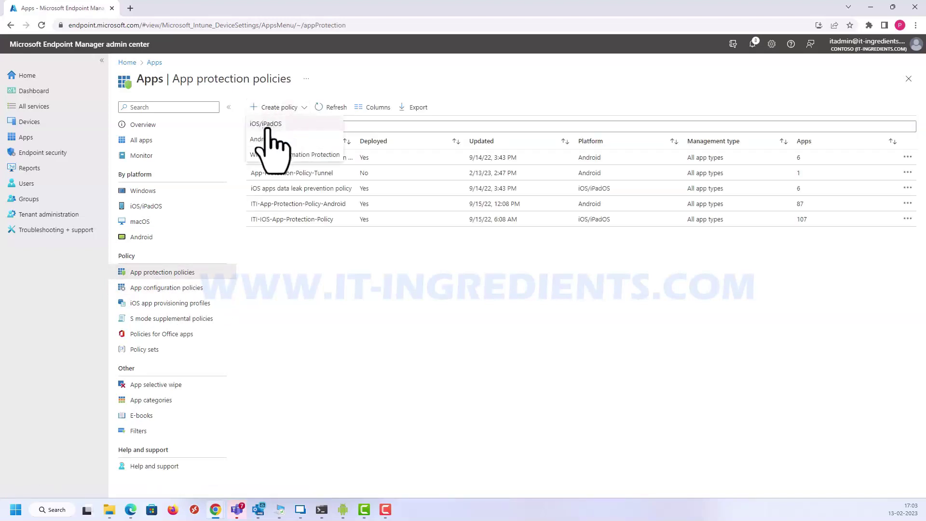
pyautogui.click(263, 139)
pyautogui.click(267, 139)
pyautogui.write('Tunnel')
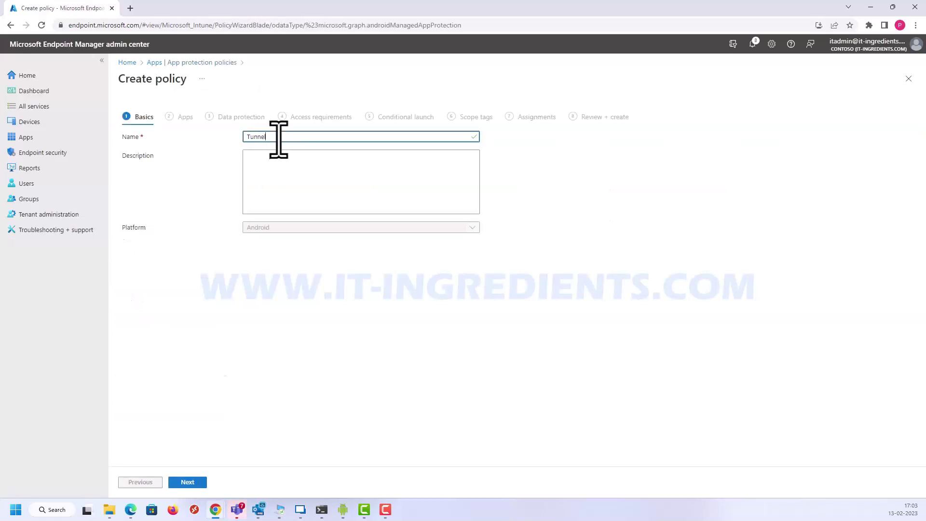
pyautogui.write(' App Protection Policy')
pyautogui.click(187, 482)
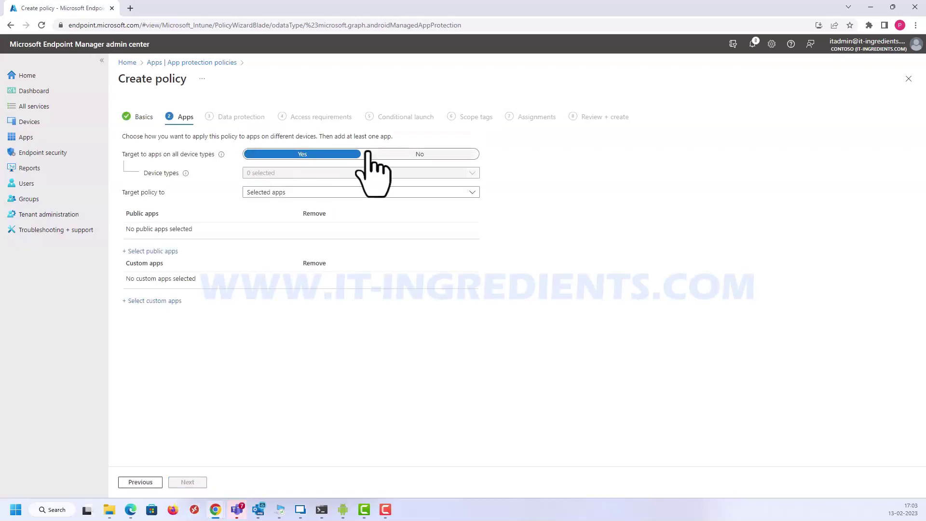
# Target Microsoft Edge in the protection policy and continue to Data protection.
pyautogui.click(162, 253)
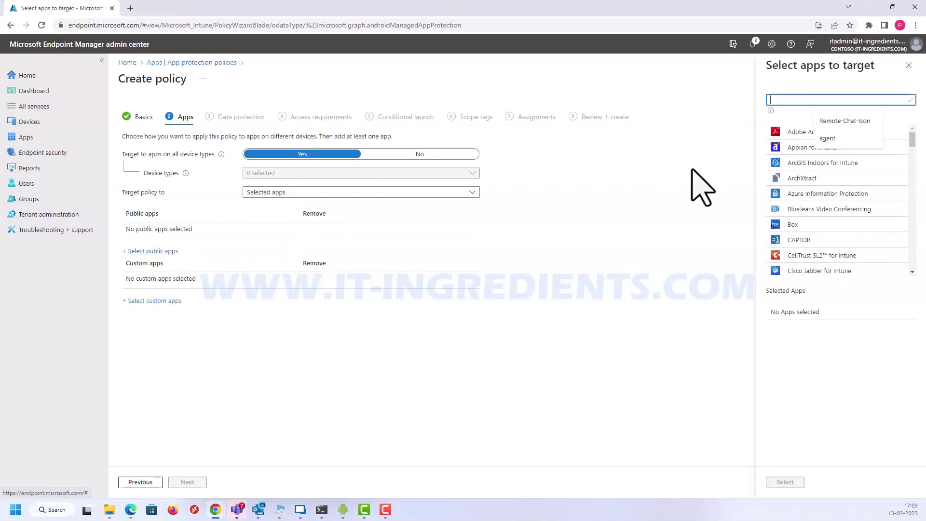
pyautogui.write('edg')
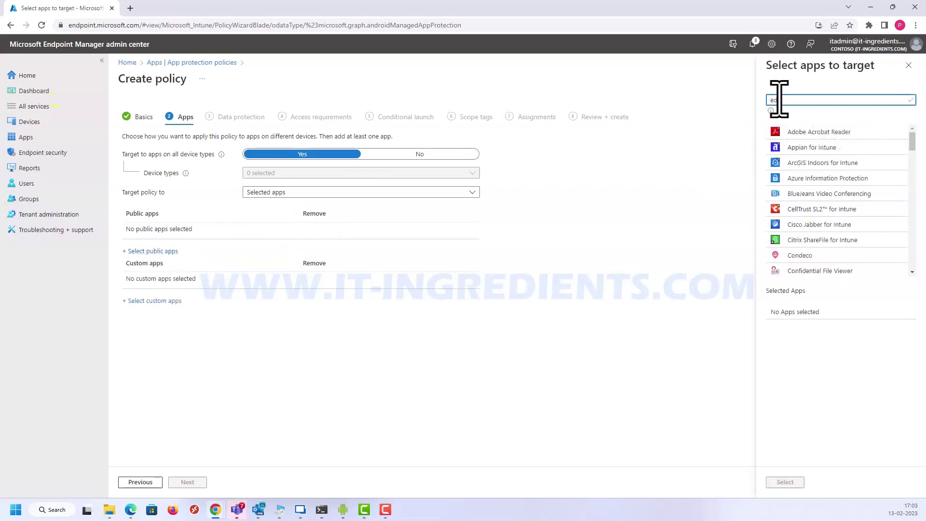
pyautogui.click(810, 132)
pyautogui.click(784, 482)
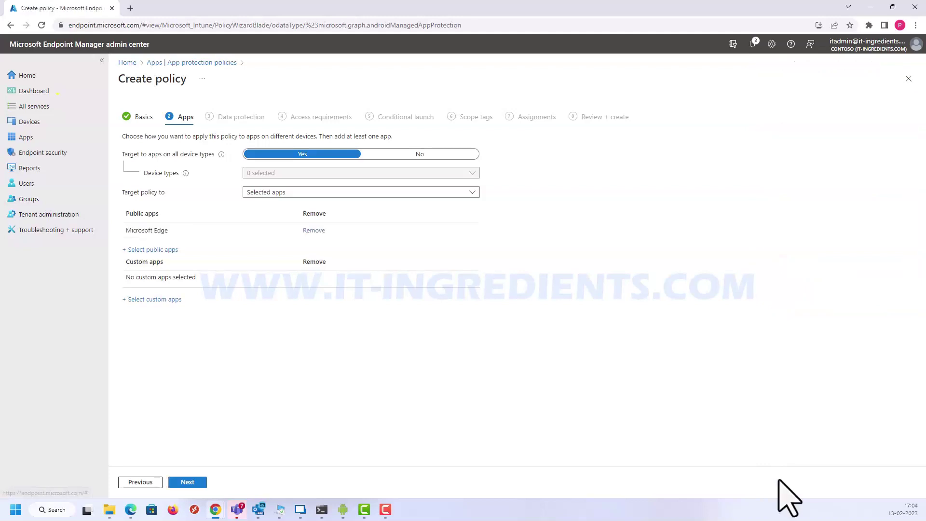
pyautogui.click(189, 482)
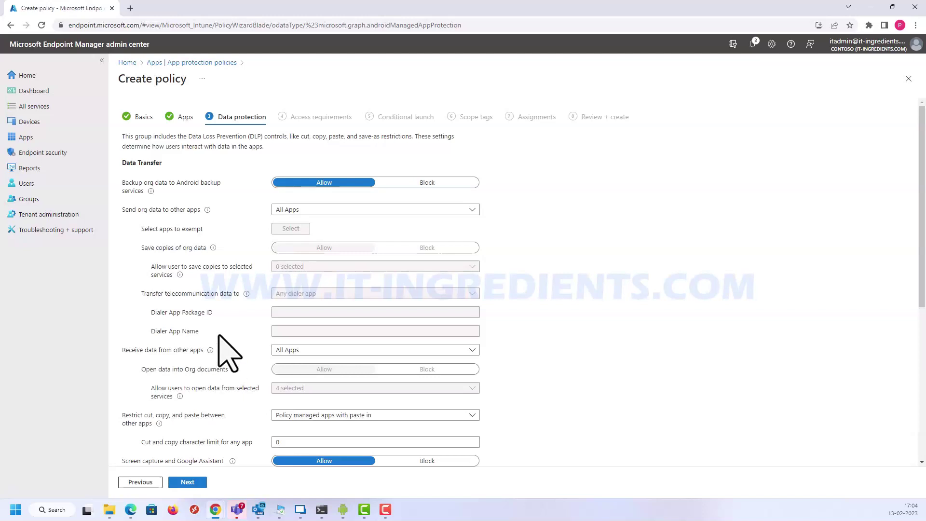
# Set 'Start Microsoft Tunnel connection on app-launch' to Yes and advance to Access requirements.
pyautogui.scroll(-4, 226, 349)
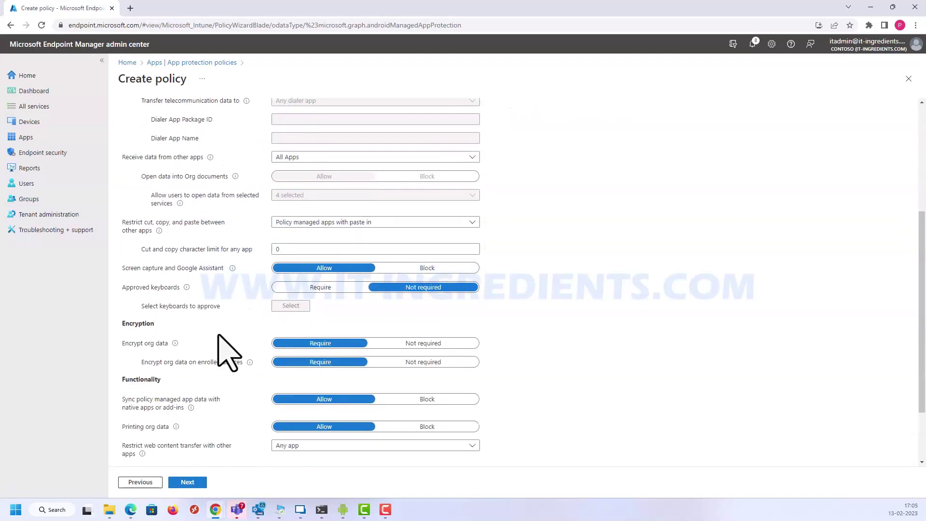
pyautogui.scroll(-2, 229, 349)
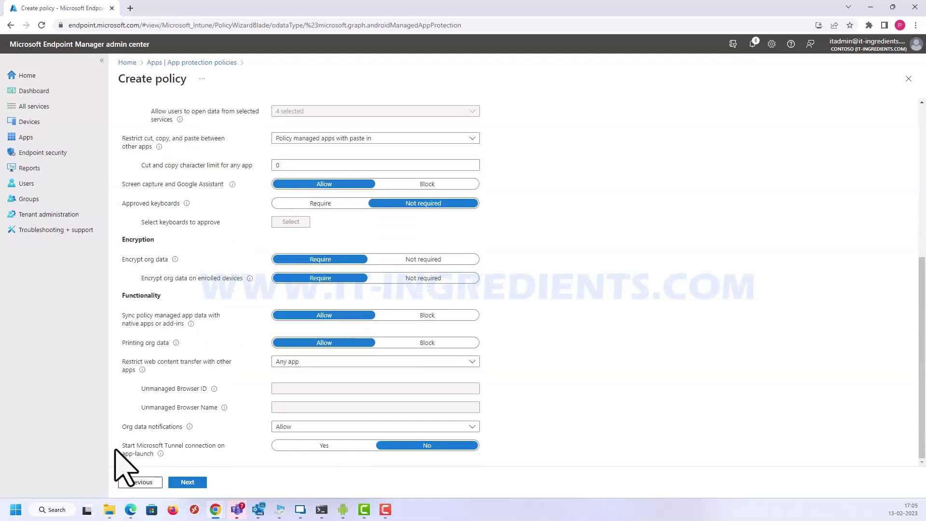
pyautogui.moveTo(121, 444); pyautogui.dragTo(227, 448)
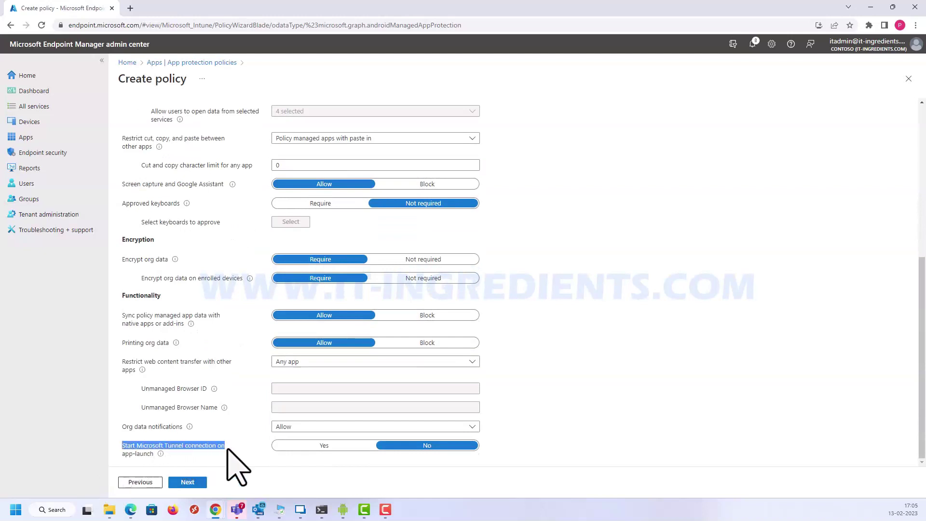
pyautogui.click(300, 446)
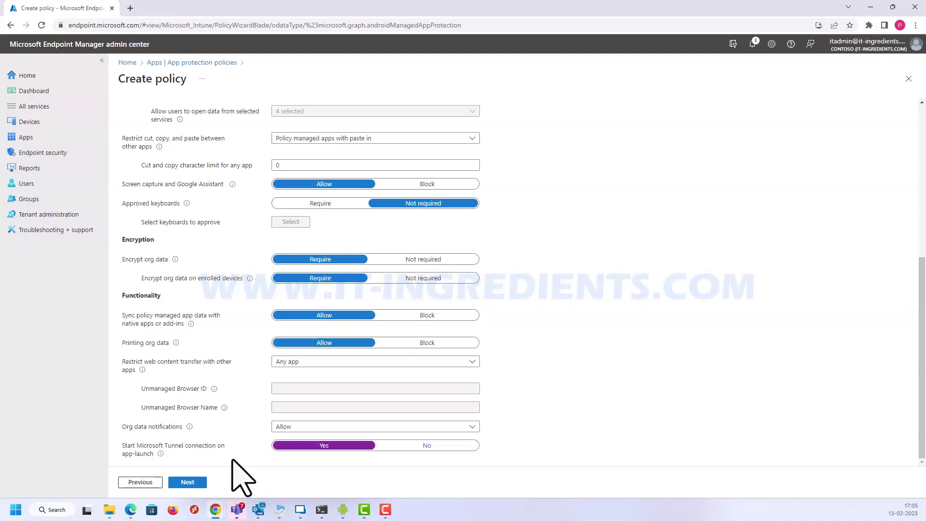
pyautogui.click(187, 482)
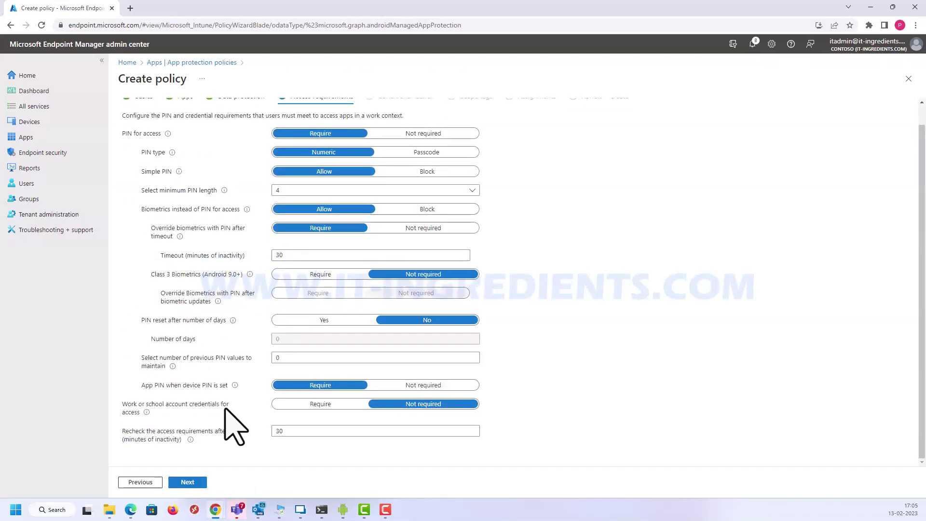
# Keep default access requirements, conditional launch and scope tags, and include the mam-users group.
pyautogui.click(187, 482)
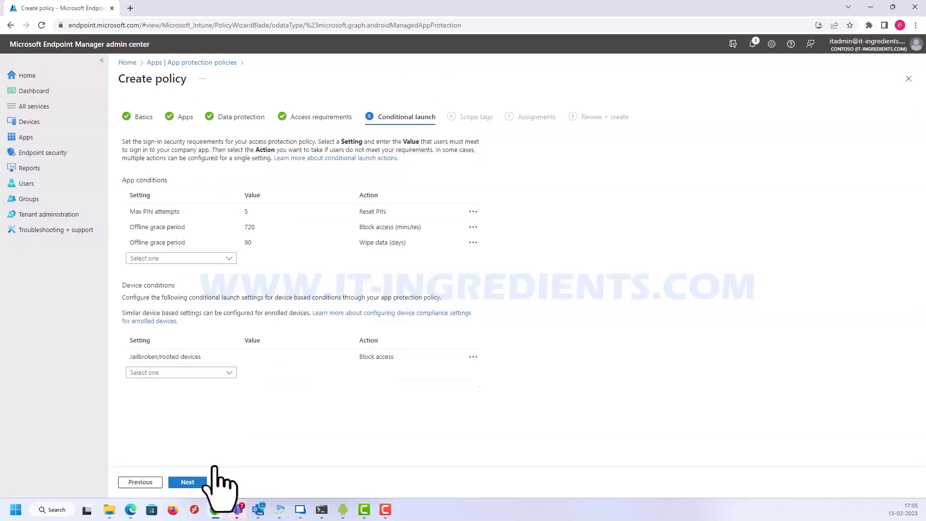
pyautogui.click(187, 483)
pyautogui.click(188, 482)
pyautogui.click(151, 151)
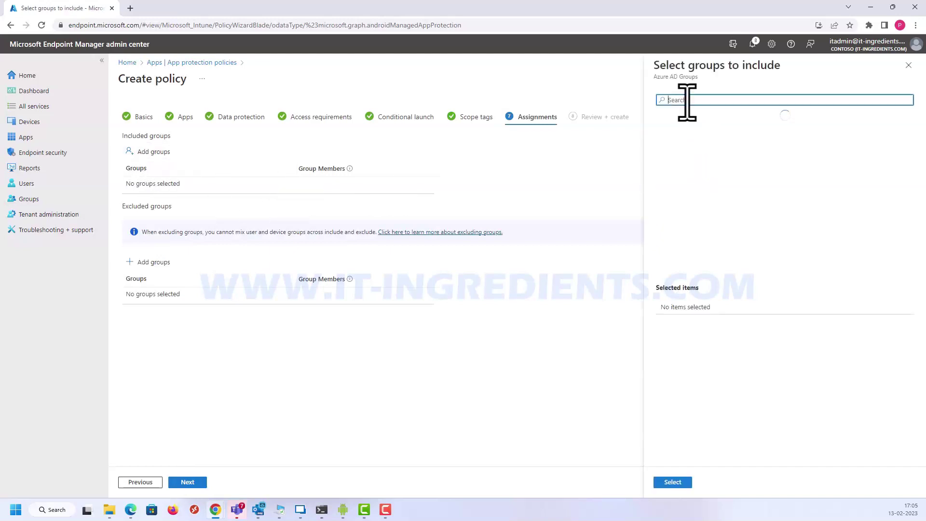
pyautogui.write('mam')
pyautogui.click(690, 130)
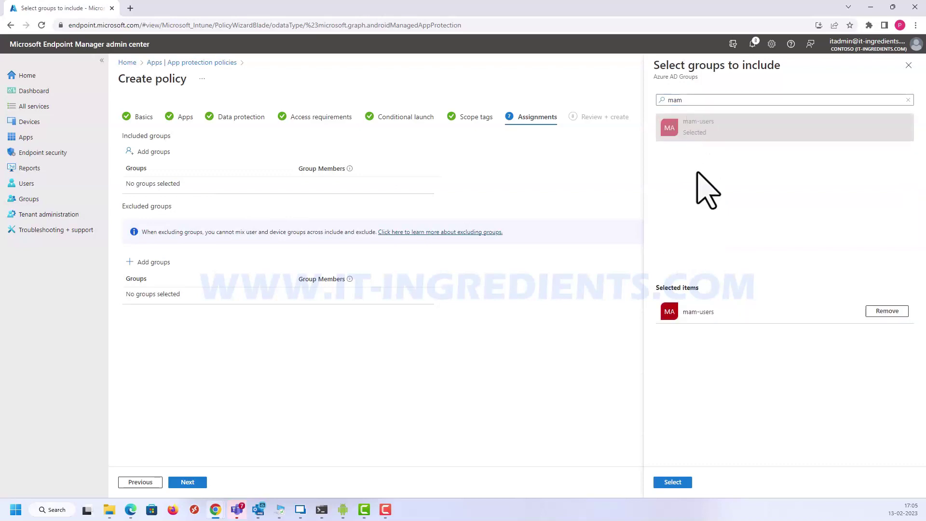
pyautogui.click(678, 481)
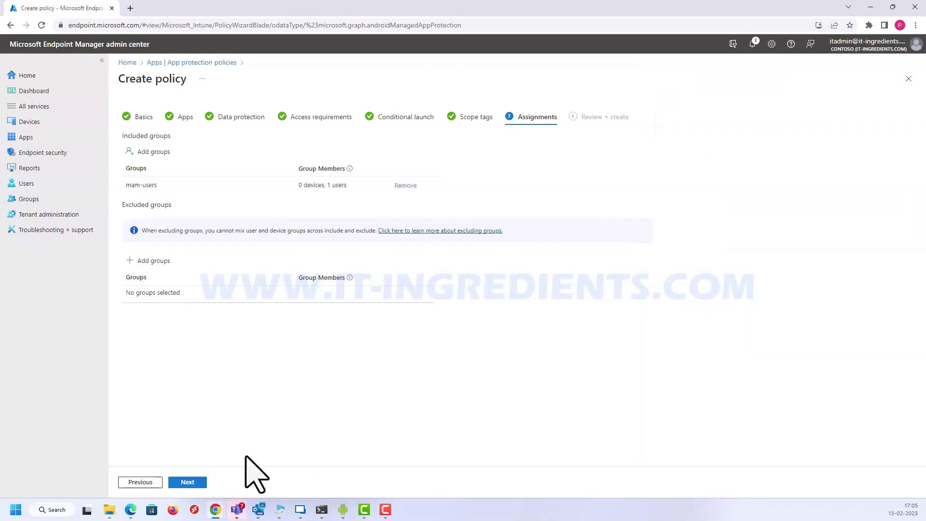
# Review and create the policy, then move the phone mirror window to the screen centre.
pyautogui.click(195, 482)
pyautogui.click(193, 482)
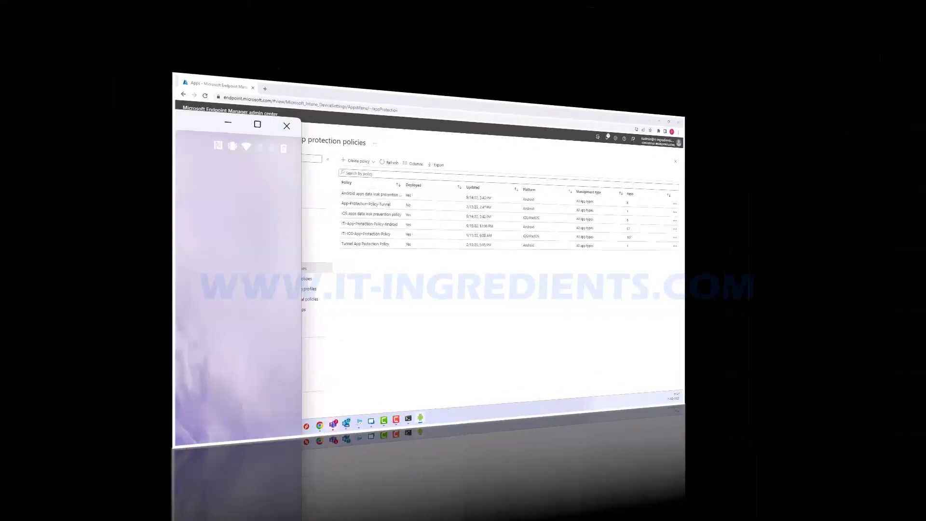
pyautogui.moveTo(241, 125); pyautogui.dragTo(344, 74)
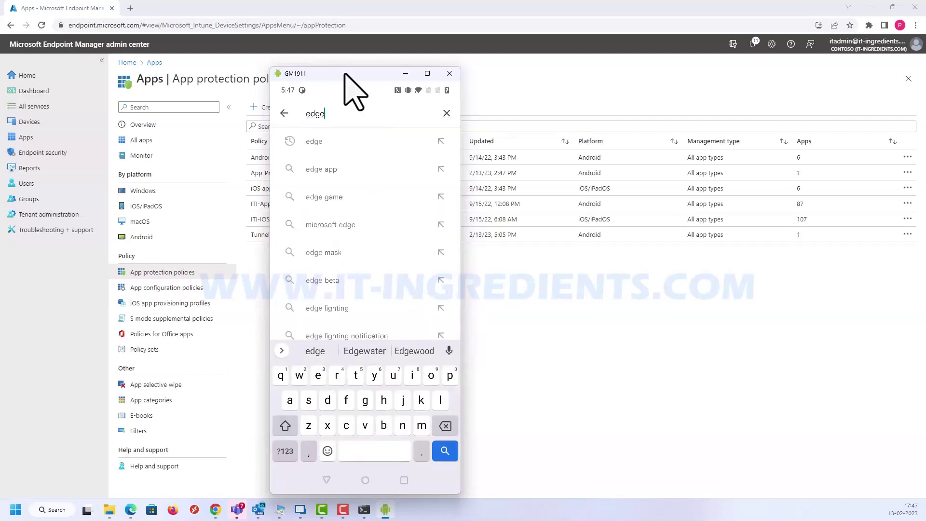
# Type 'de' into the phone's Play Store search for Edge.
pyautogui.write('de')
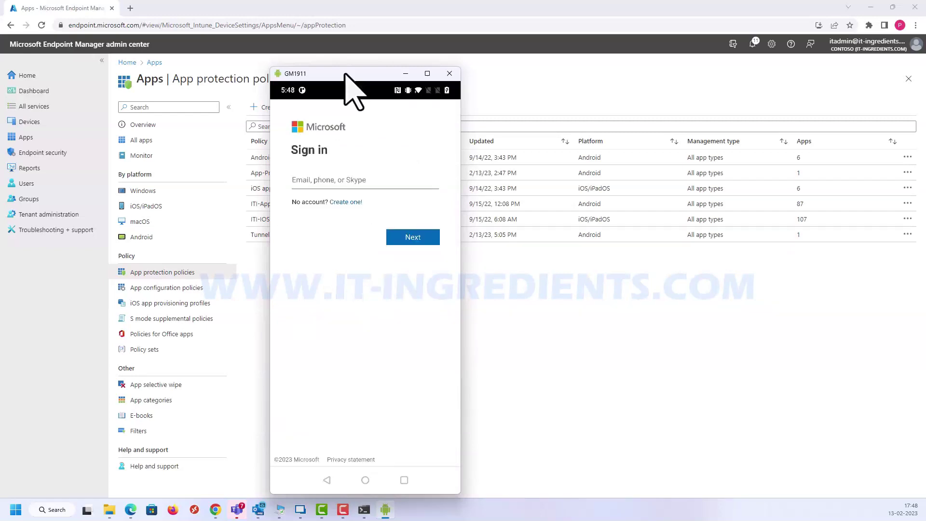
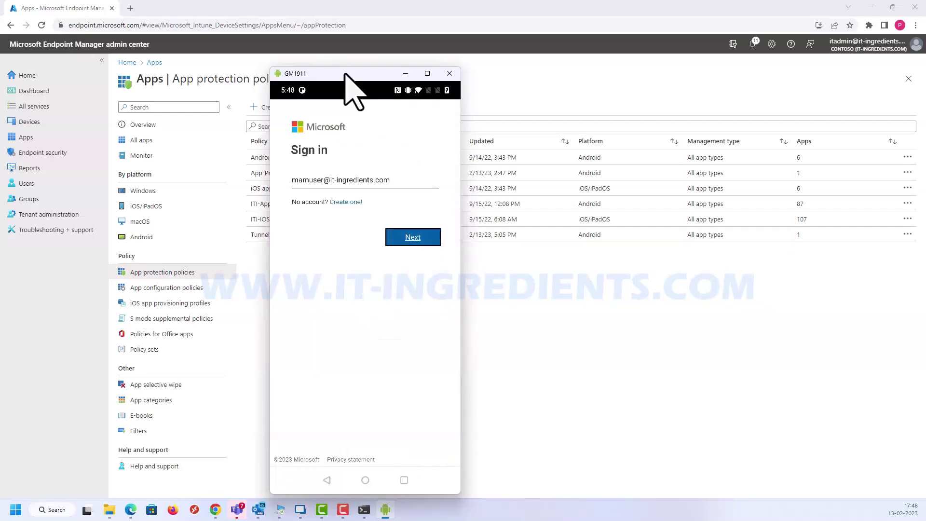
# Sign in on the phone with the work account e-mail and password, then start Microsoft Defender setup.
pyautogui.press('Return')
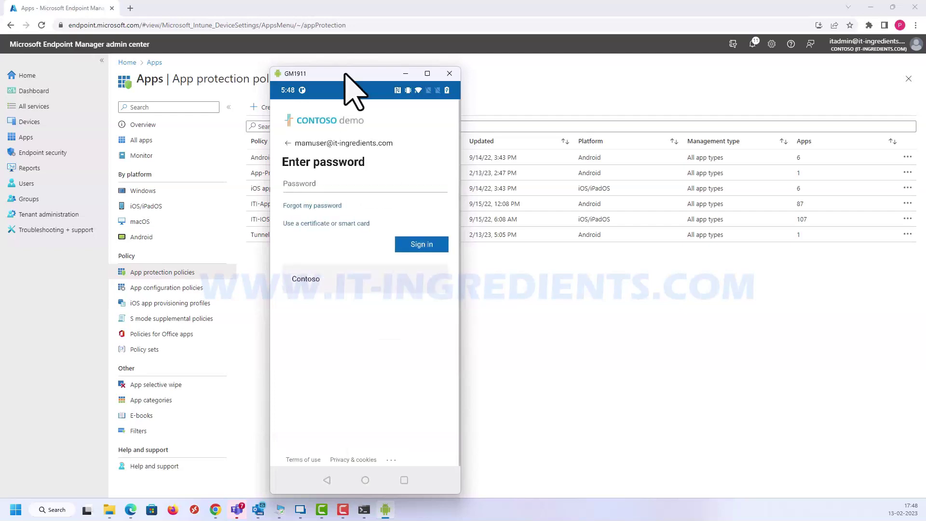
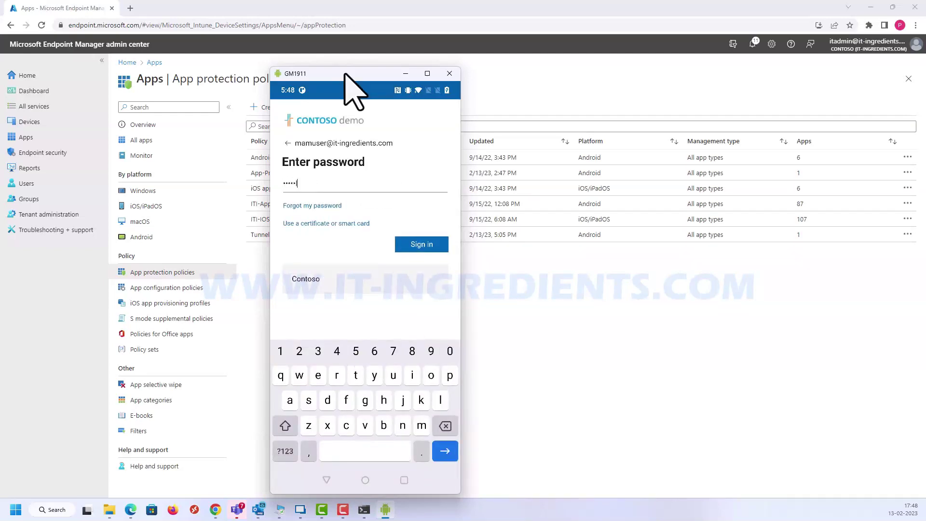
pyautogui.press('Return')
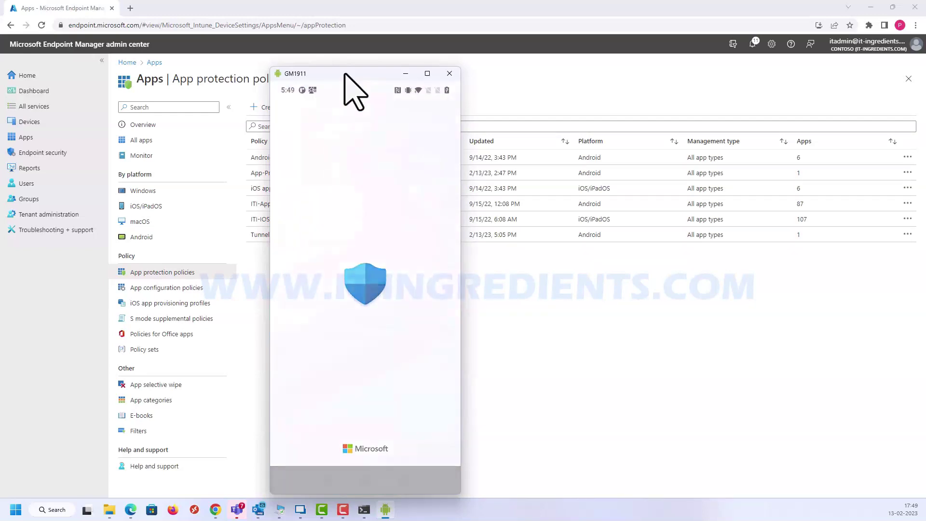
pyautogui.write('r*******')
pyautogui.press('Return')
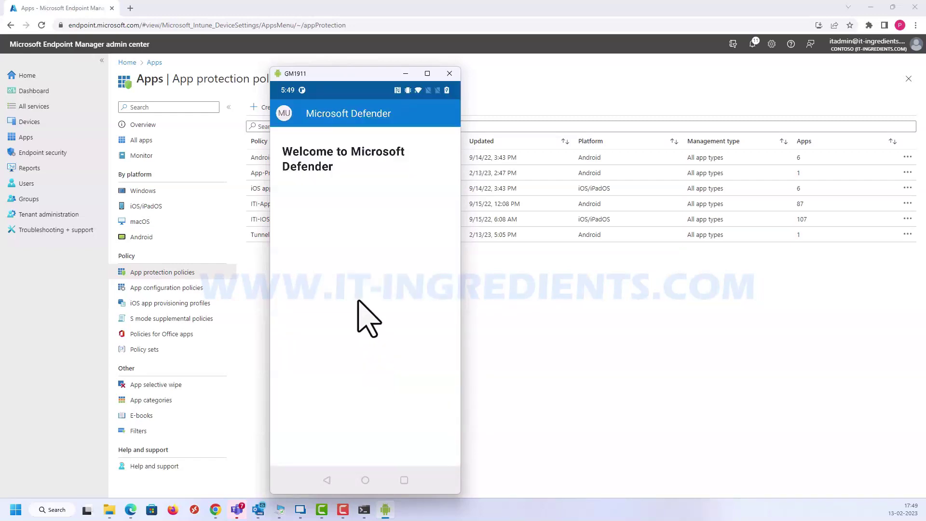
pyautogui.click(361, 449)
# Accept Defender's license terms, allow the Tunnel VPN connection, and return to the home screen.
pyautogui.click(361, 450)
pyautogui.click(426, 337)
pyautogui.click(365, 450)
pyautogui.click(327, 480)
# Launch Edge, continue to work data access, and set and confirm a 4-digit app PIN.
pyautogui.click(344, 145)
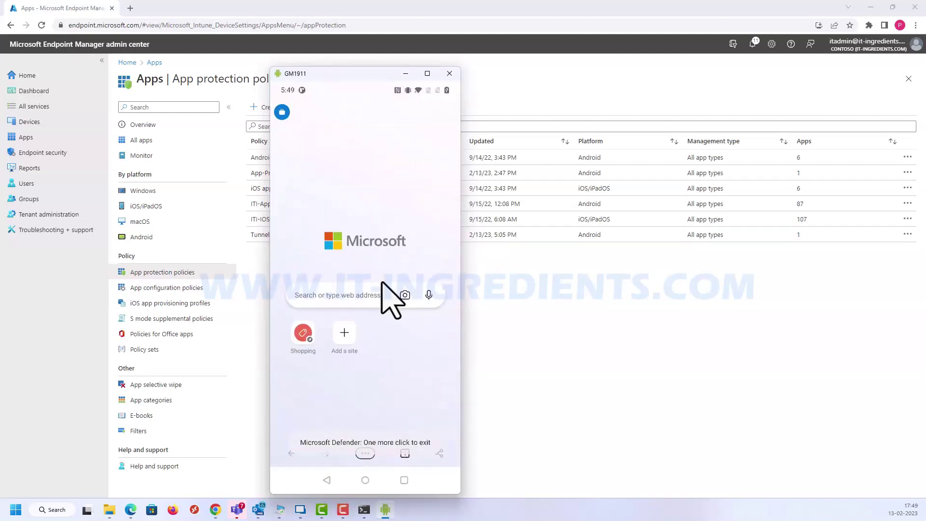
pyautogui.click(422, 448)
pyautogui.click(318, 379)
pyautogui.click(404, 427)
pyautogui.click(408, 381)
pyautogui.click(409, 381)
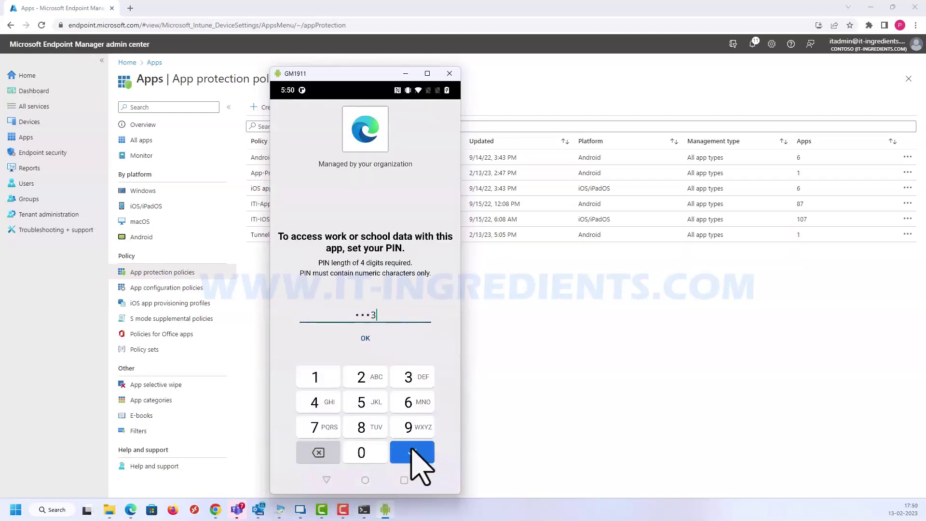
pyautogui.click(412, 453)
pyautogui.click(420, 456)
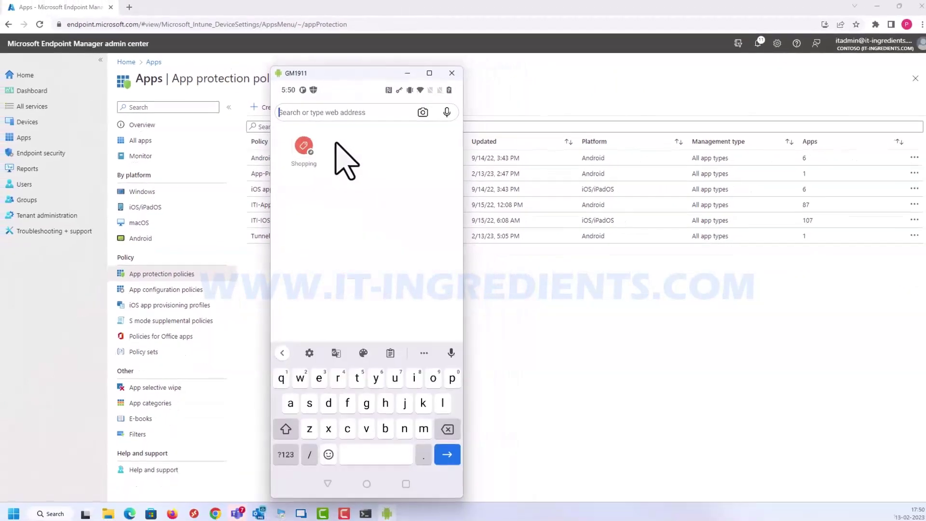
pyautogui.write('htt')
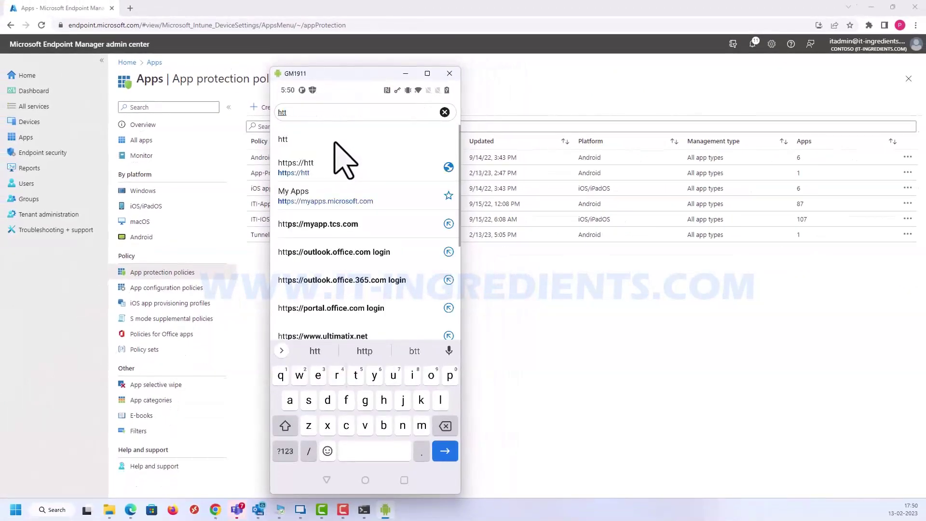
pyautogui.write('p:')
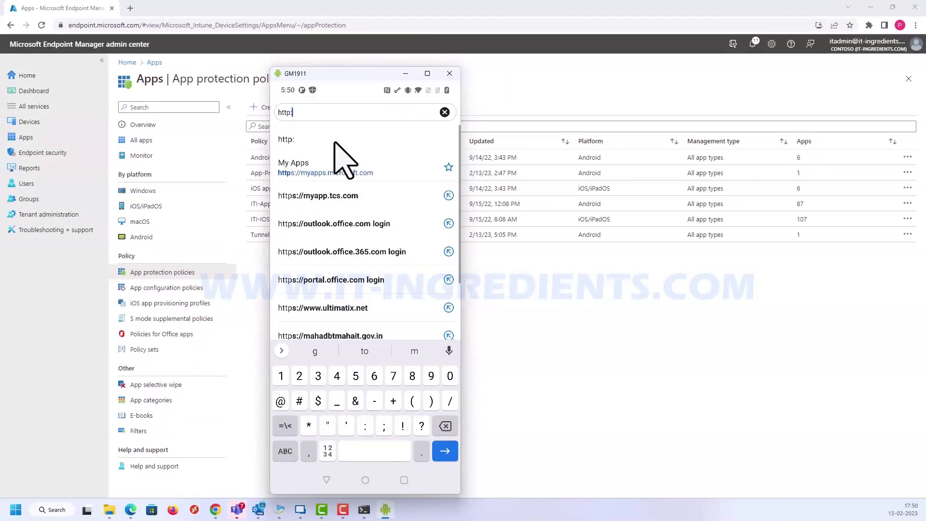
pyautogui.write('//q')
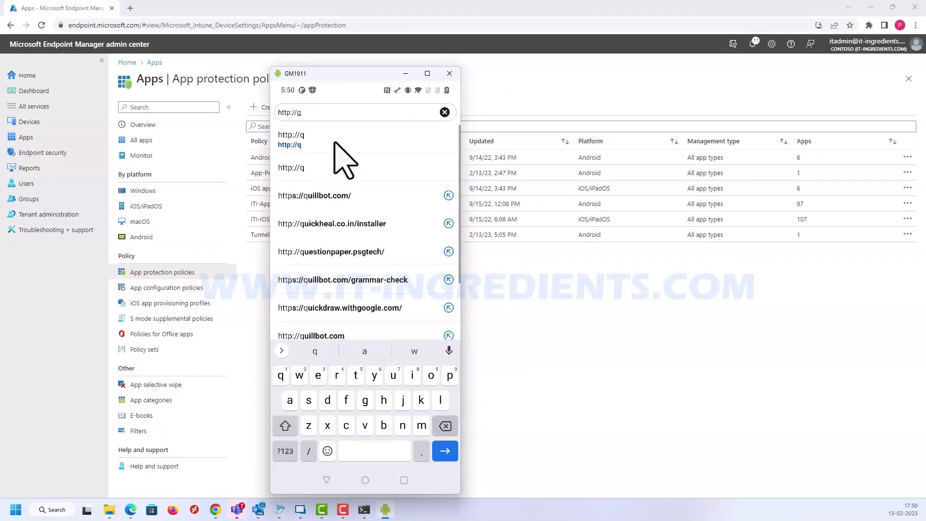
pyautogui.press('BackSpace')
pyautogui.write('1')
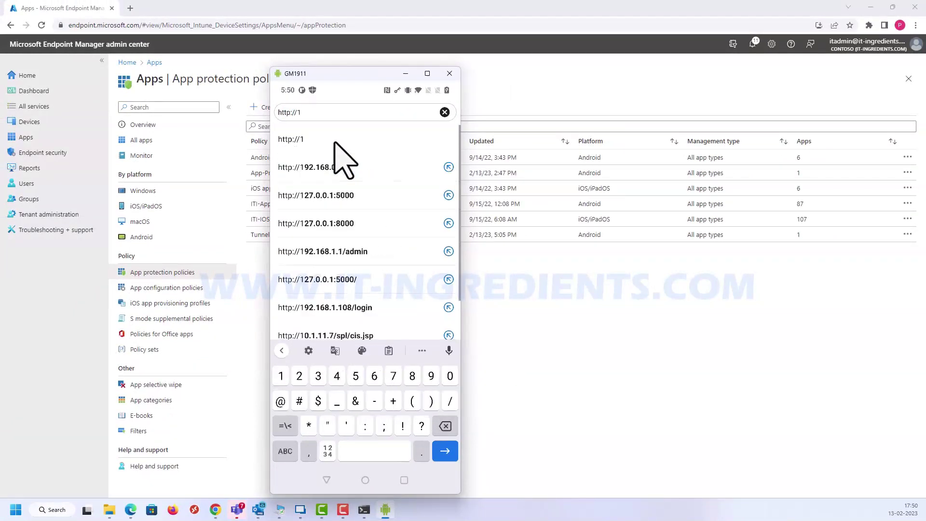
pyautogui.write('92')
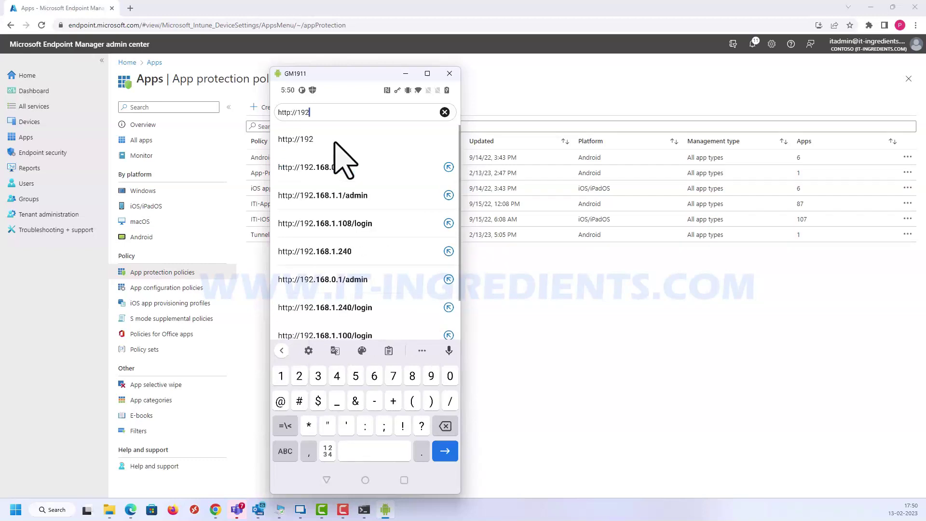
pyautogui.write('.168')
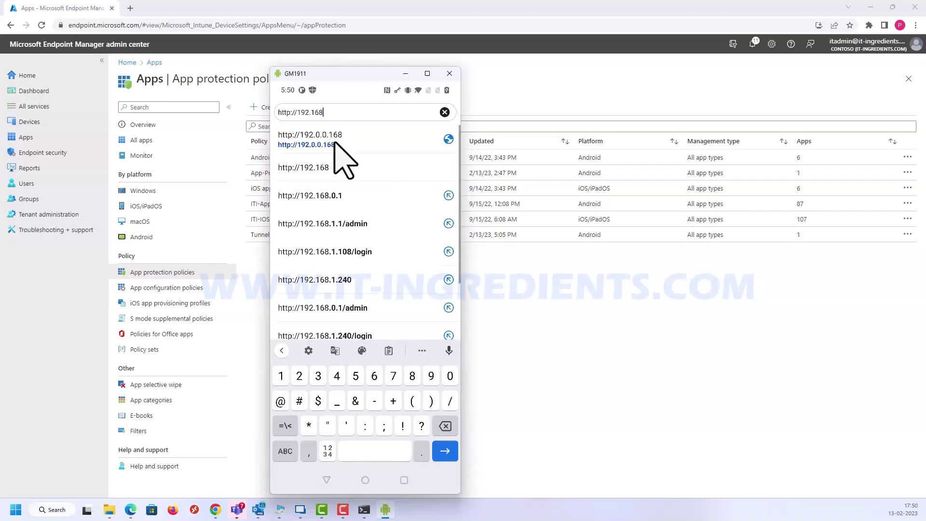
pyautogui.write('.1')
pyautogui.write('.4')
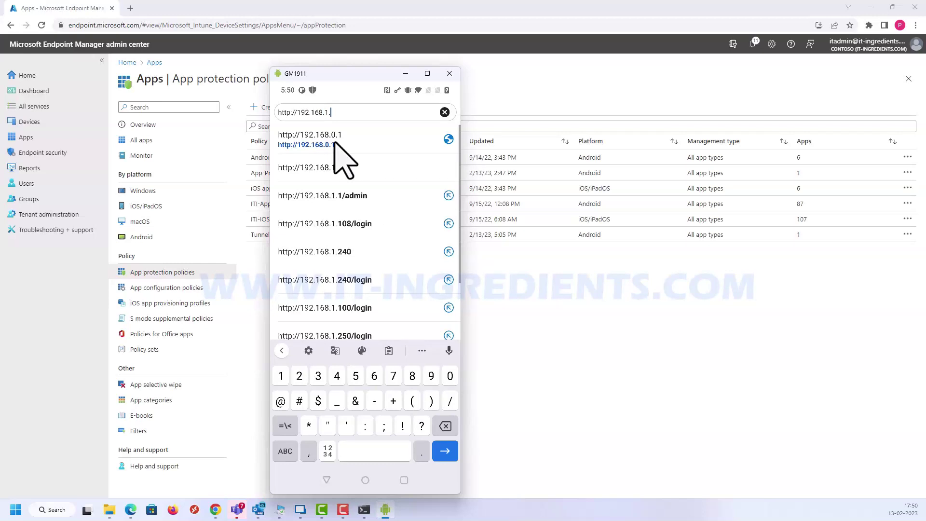
pyautogui.click(335, 142)
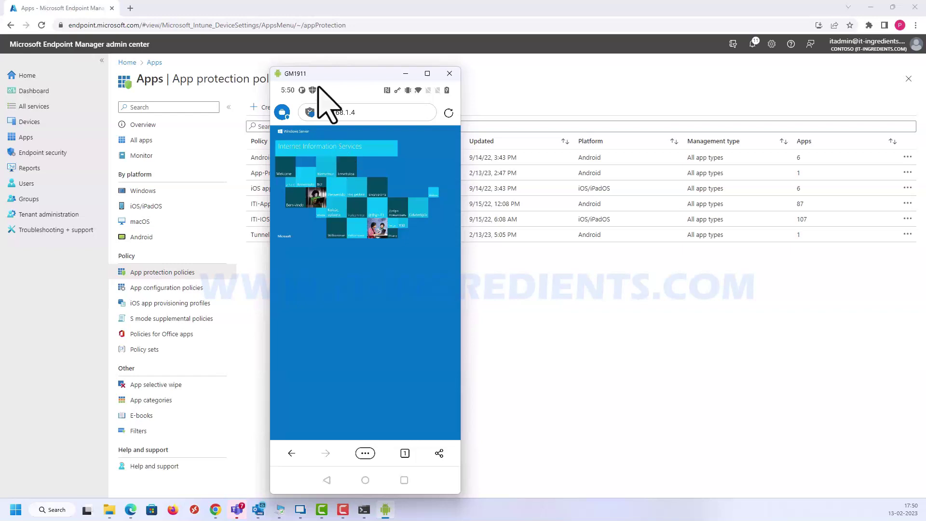
pyautogui.click(405, 73)
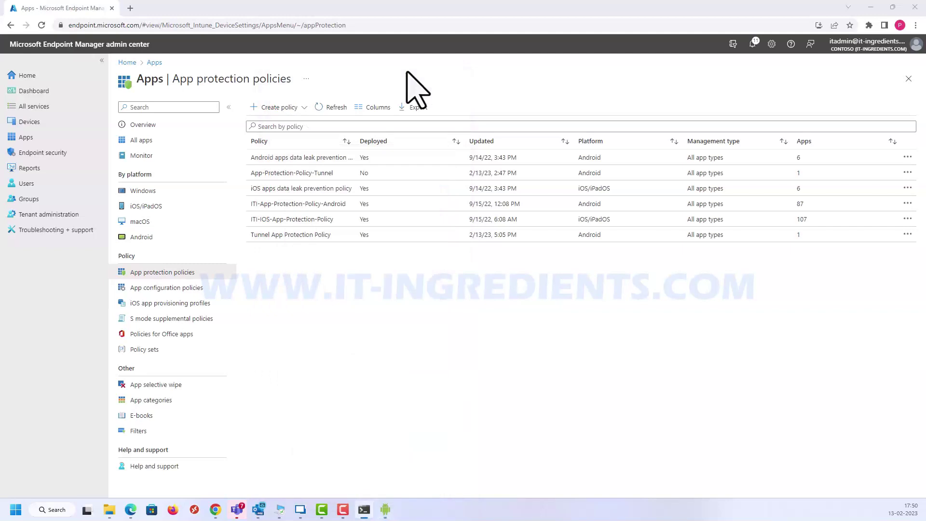